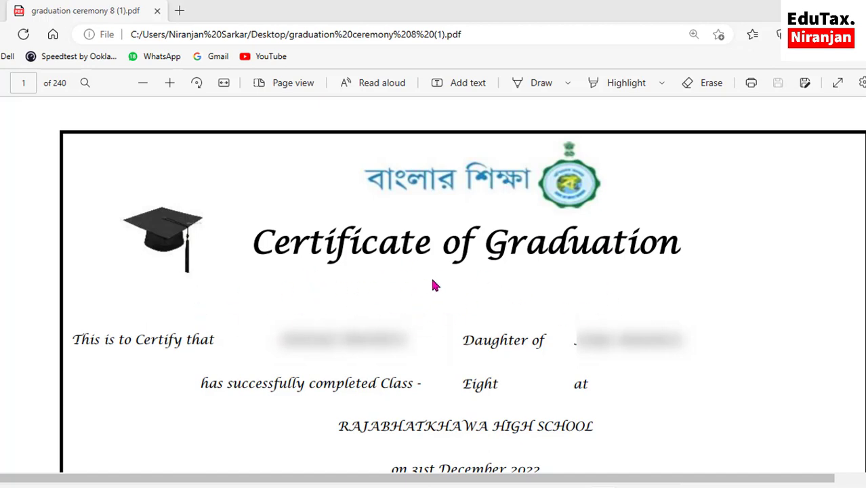
# Highlight the student's name, father's name and school name on the PDF certificate in Edge
pyautogui.scroll(-1, 434, 285)
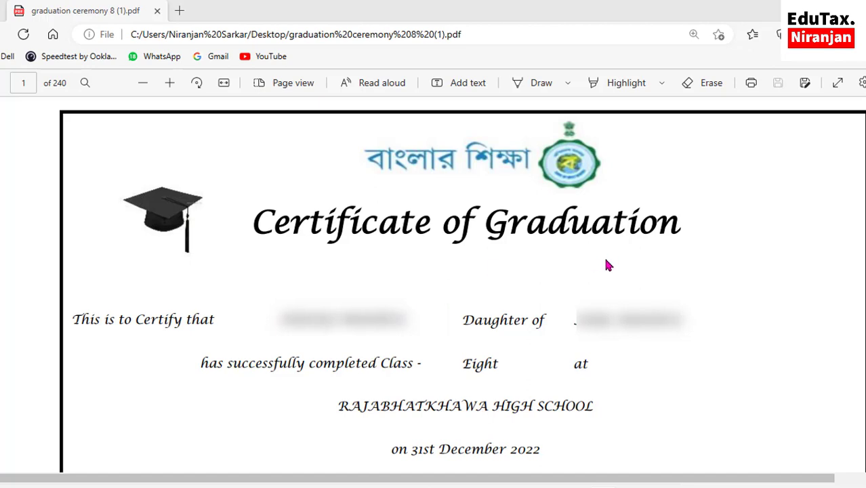
pyautogui.scroll(-1, 206, 324)
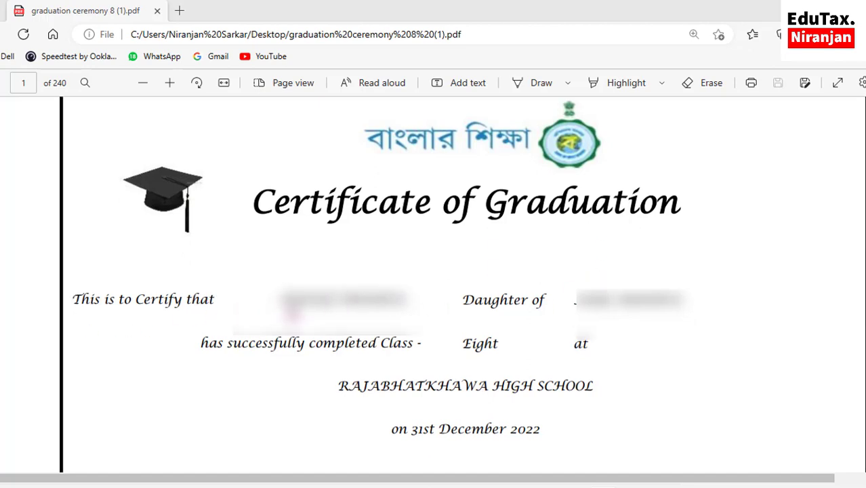
pyautogui.moveTo(278, 299); pyautogui.dragTo(405, 300)
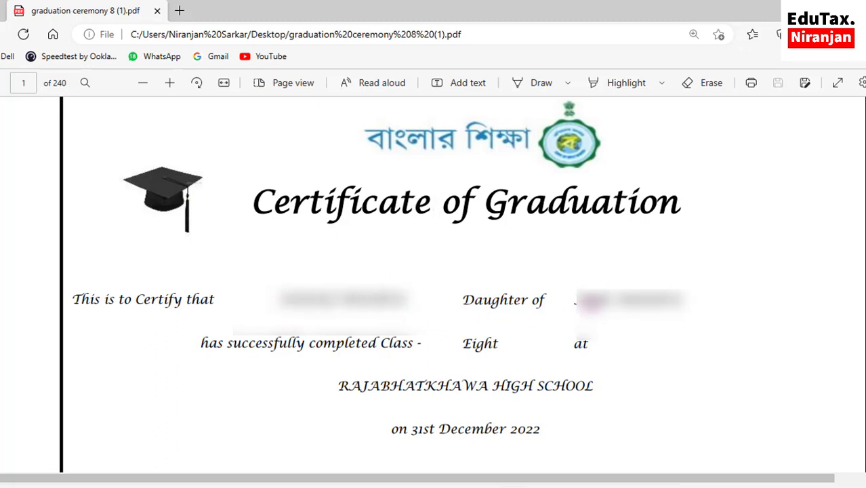
pyautogui.moveTo(574, 300); pyautogui.dragTo(678, 299)
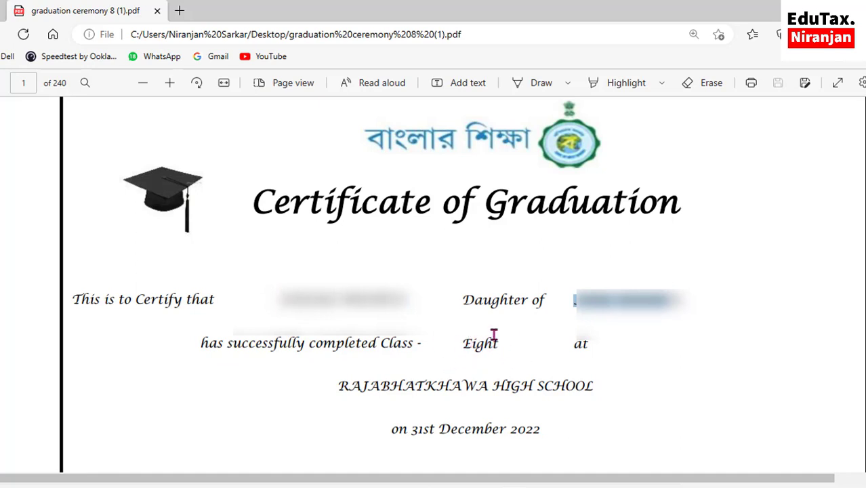
pyautogui.scroll(-1, 493, 338)
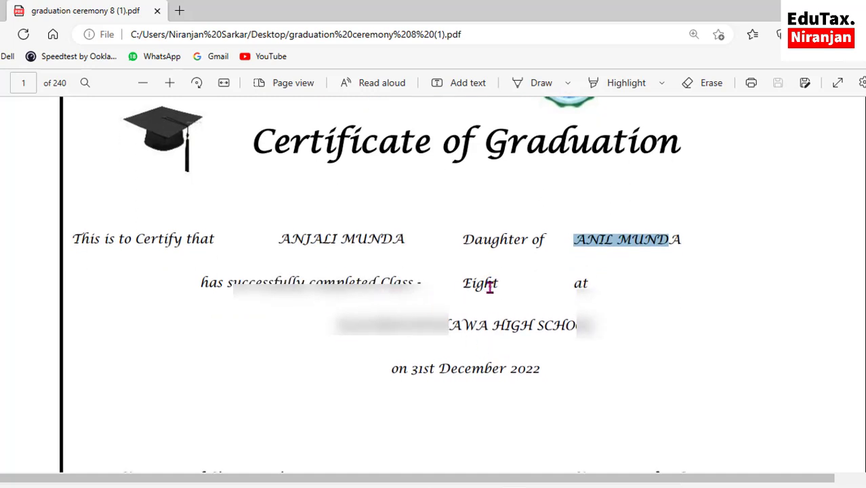
pyautogui.moveTo(338, 326); pyautogui.dragTo(618, 344)
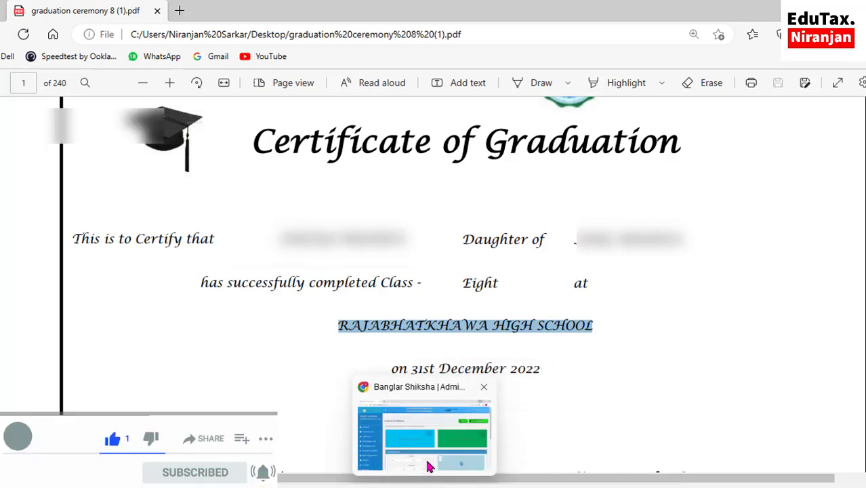
# Open Student Management > Graduation Ceremony in Banglar Shiksha, find it under maintenance, and return to Excel
pyautogui.click(423, 433)
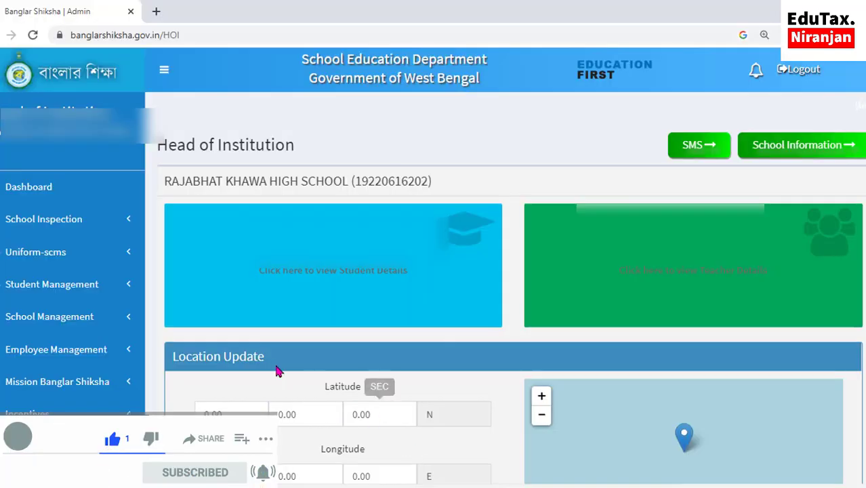
pyautogui.click(87, 292)
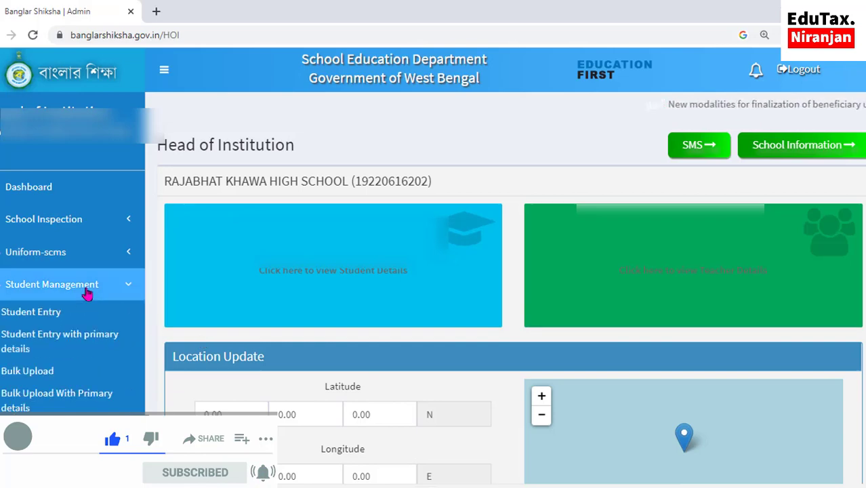
pyautogui.scroll(-3, 87, 293)
pyautogui.scroll(-5, 87, 293)
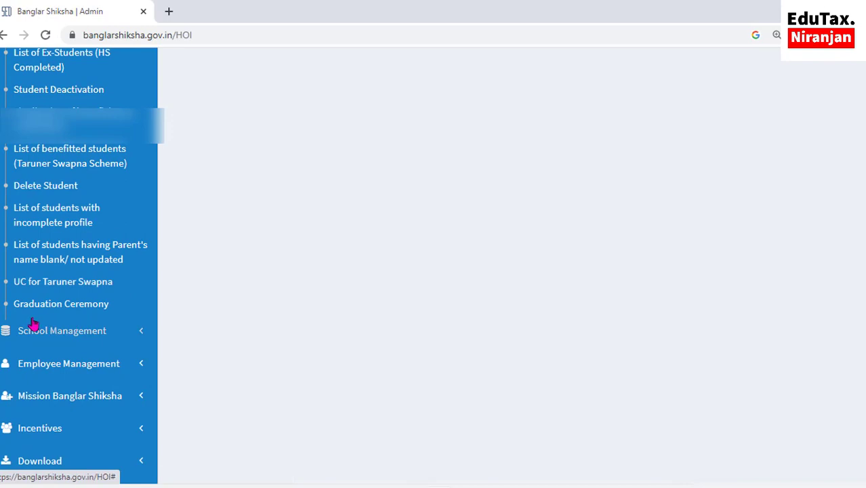
pyautogui.click(61, 313)
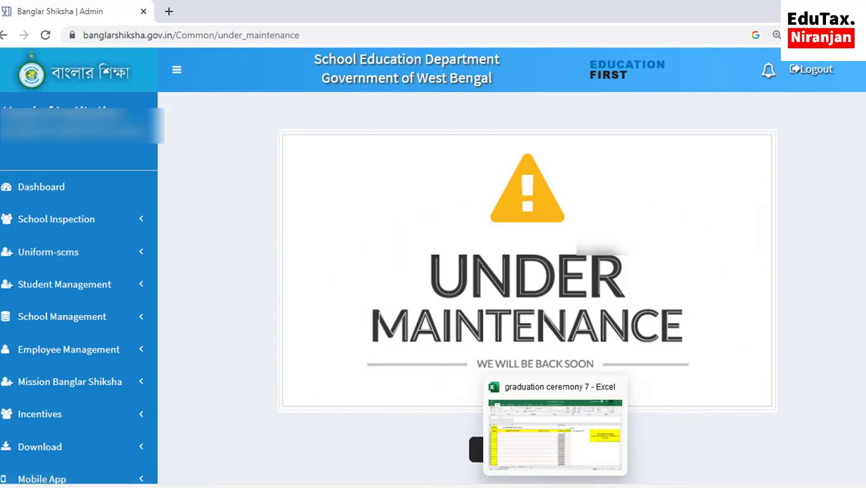
pyautogui.click(554, 433)
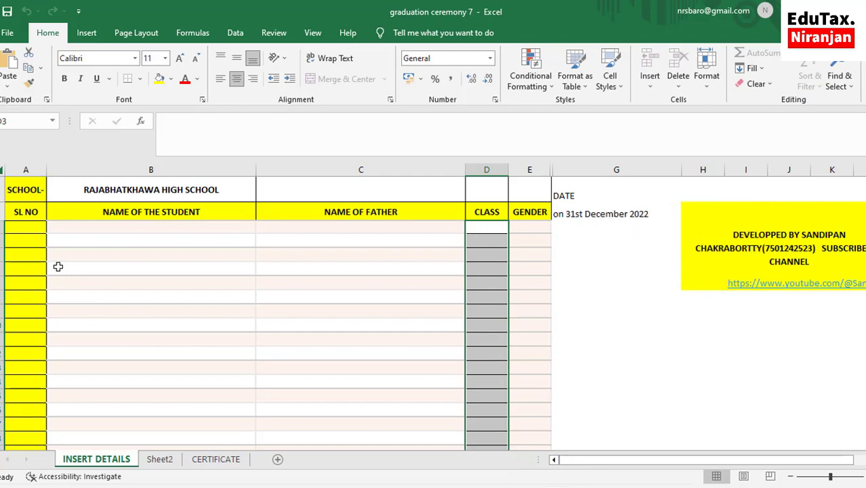
pyautogui.click(132, 192)
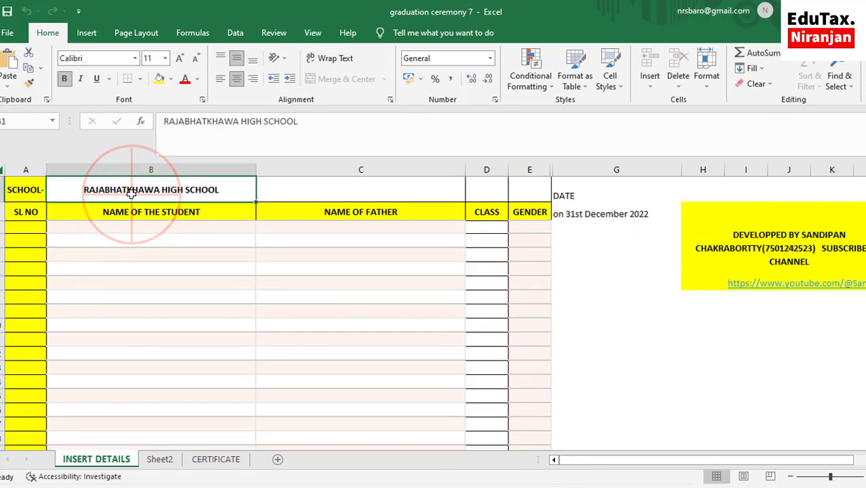
pyautogui.click(155, 213)
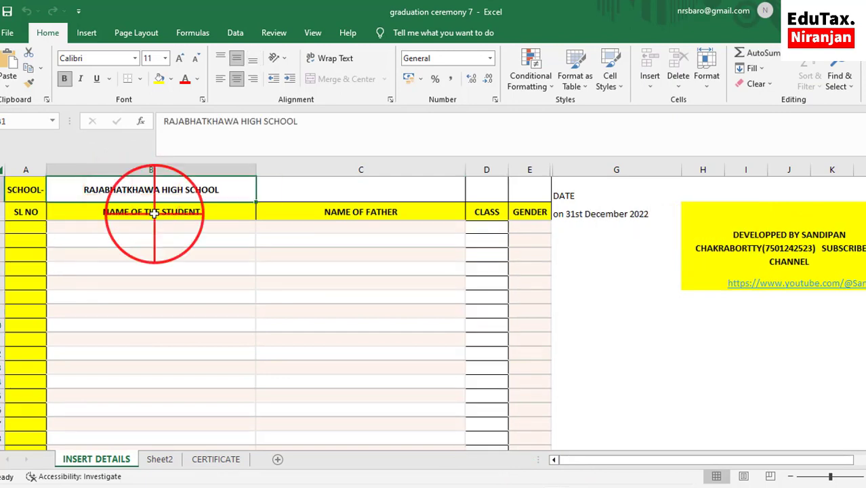
pyautogui.click(357, 212)
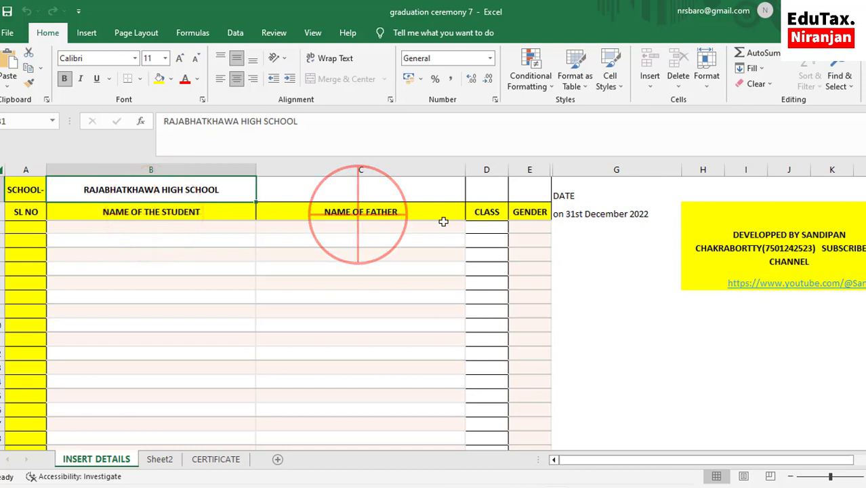
pyautogui.click(486, 216)
pyautogui.click(530, 214)
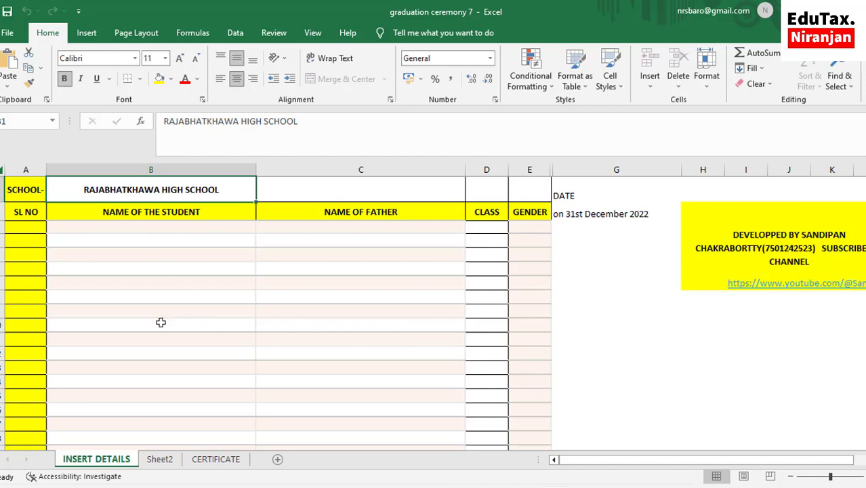
pyautogui.click(109, 464)
pyautogui.click(170, 466)
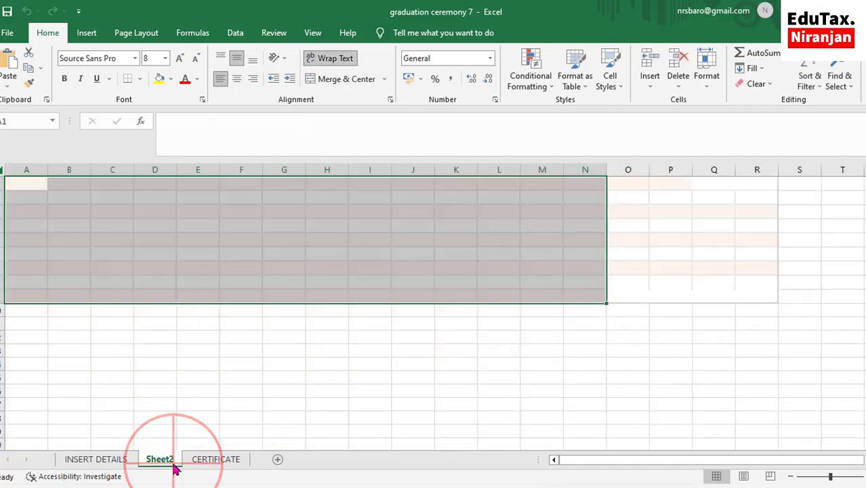
pyautogui.click(215, 461)
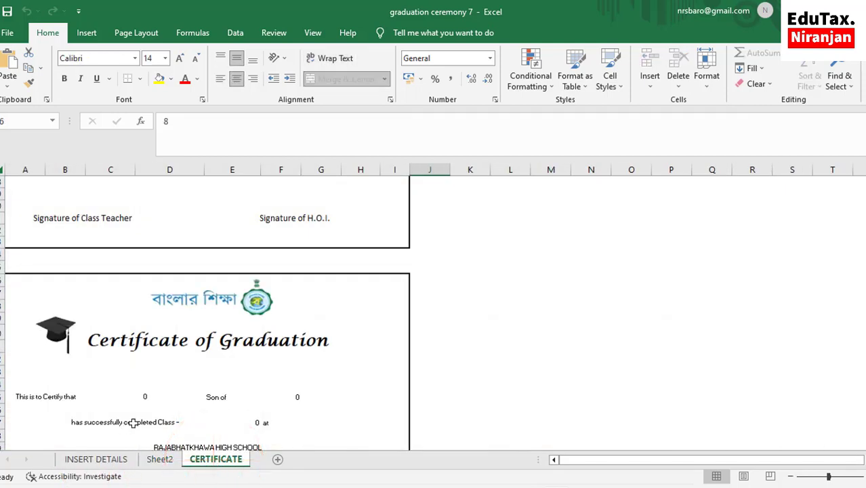
pyautogui.click(103, 462)
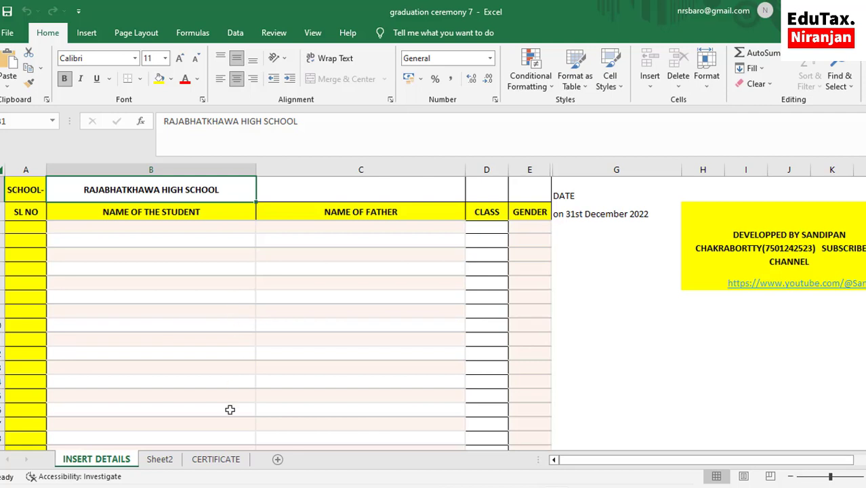
pyautogui.click(223, 463)
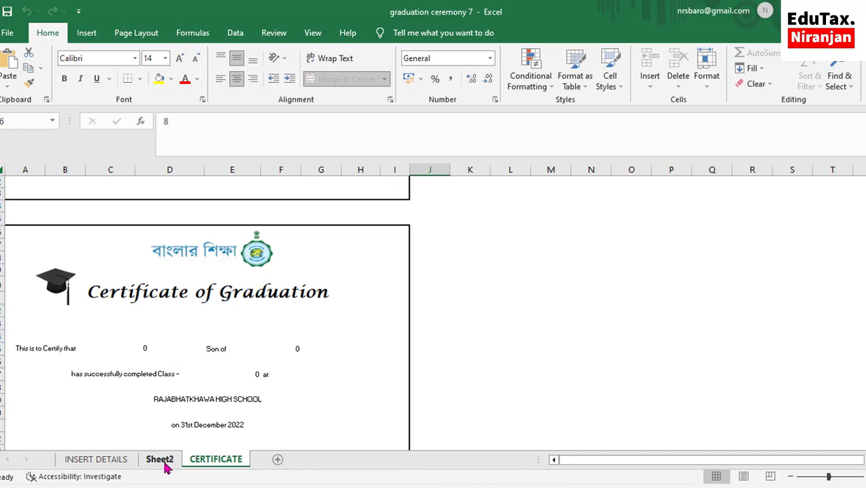
pyautogui.click(162, 461)
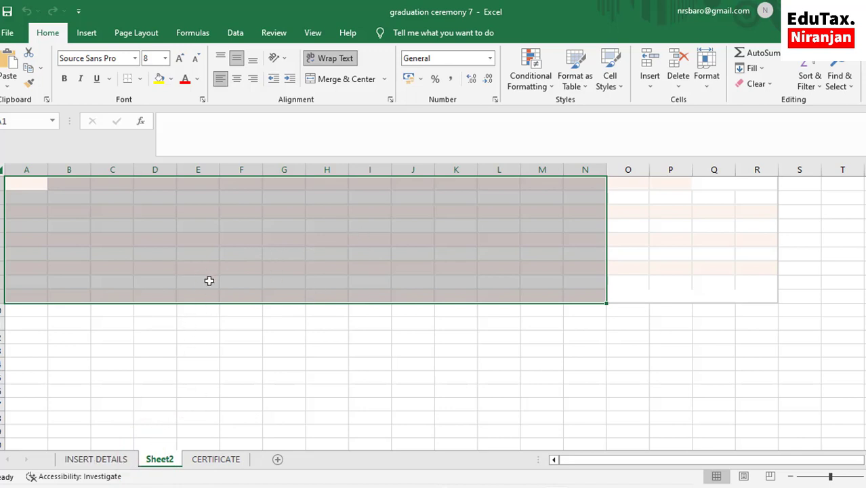
pyautogui.click(113, 461)
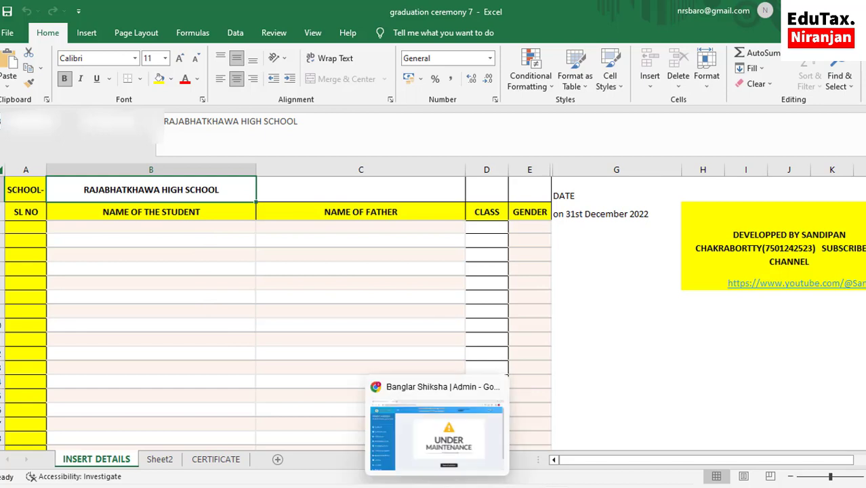
# Open the Students' List View under Student Management and set Educational Year to 2023
pyautogui.click(429, 453)
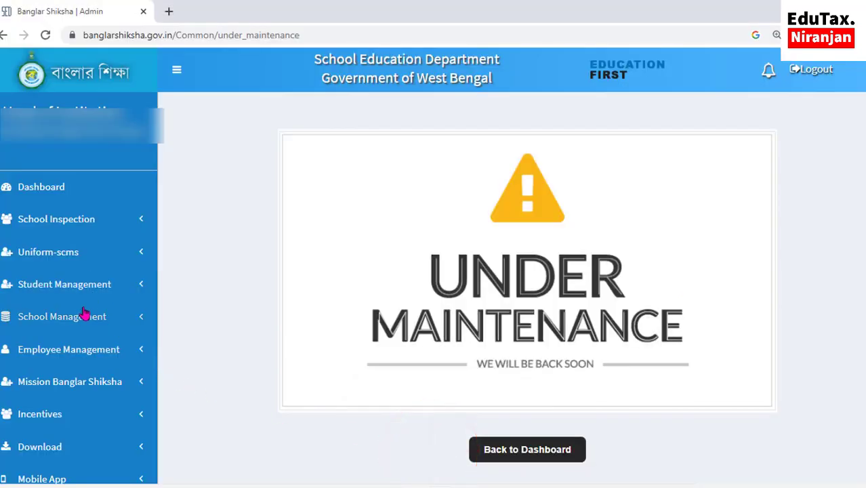
pyautogui.click(106, 290)
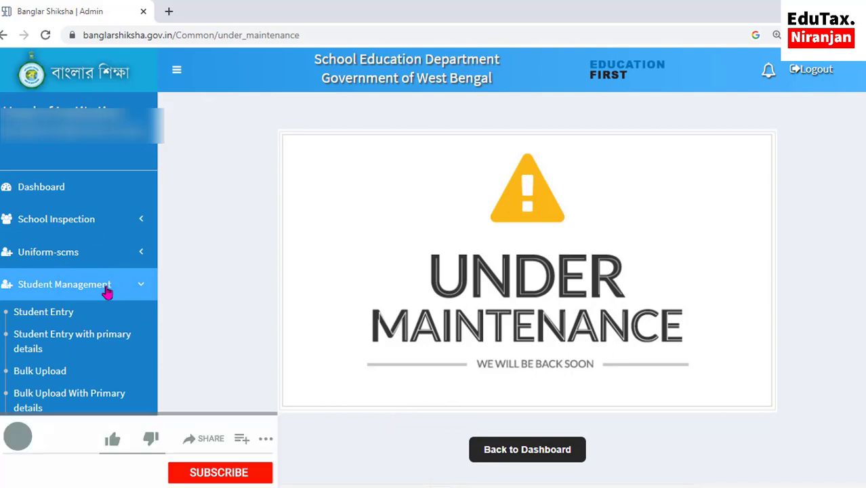
pyautogui.scroll(-1, 106, 292)
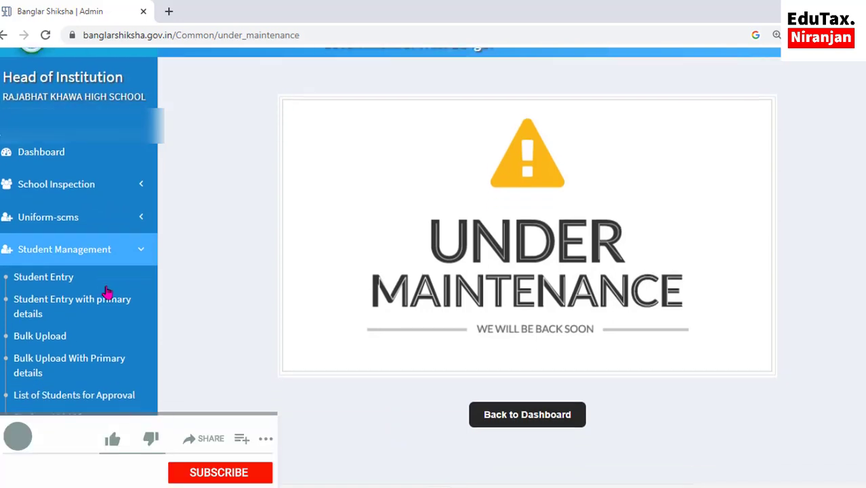
pyautogui.scroll(-1, 108, 293)
pyautogui.click(78, 302)
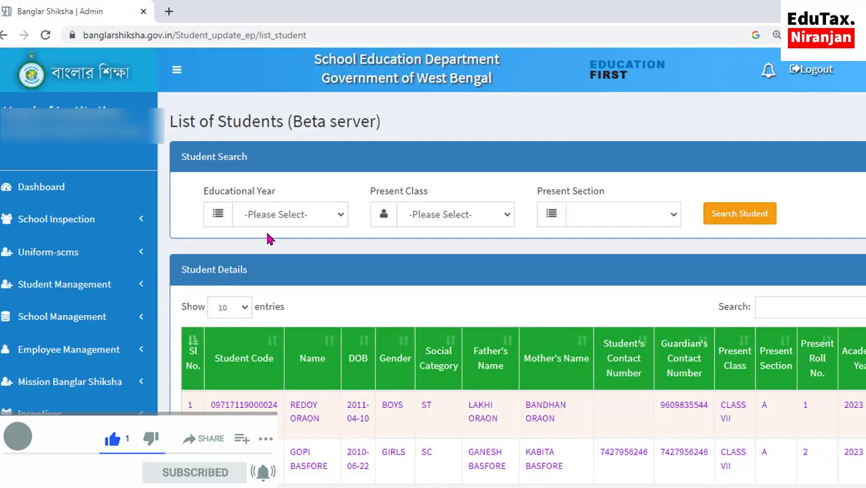
pyautogui.click(271, 215)
pyautogui.click(261, 302)
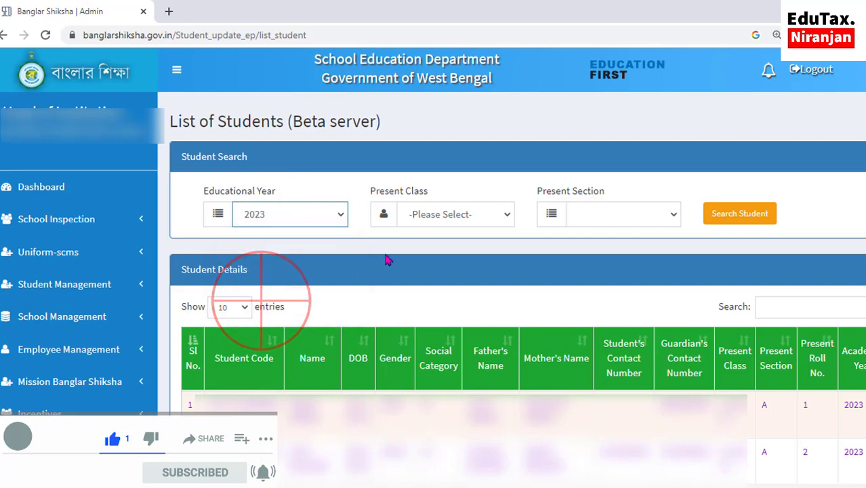
pyautogui.click(440, 217)
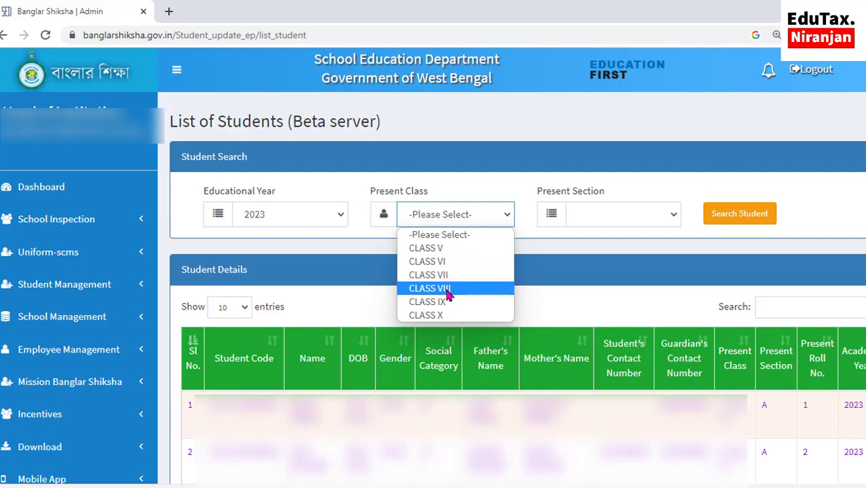
# Search for Class VIII section A students and show 50 entries per page
pyautogui.click(447, 292)
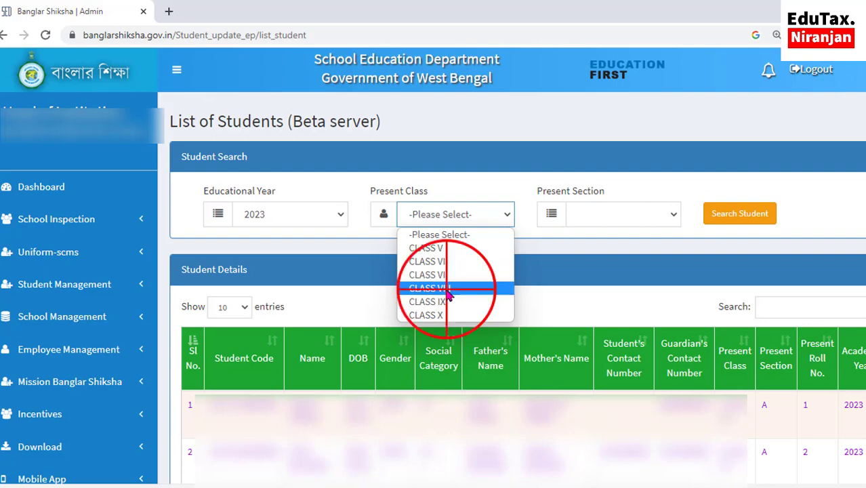
pyautogui.click(745, 217)
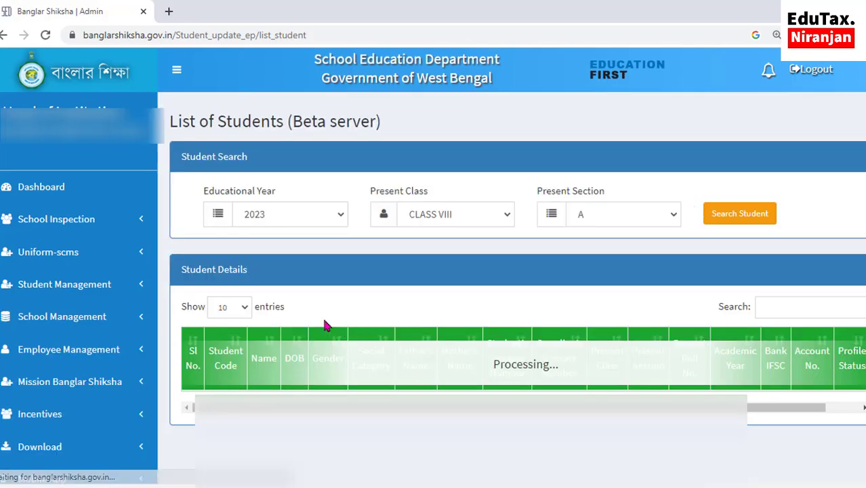
pyautogui.click(232, 309)
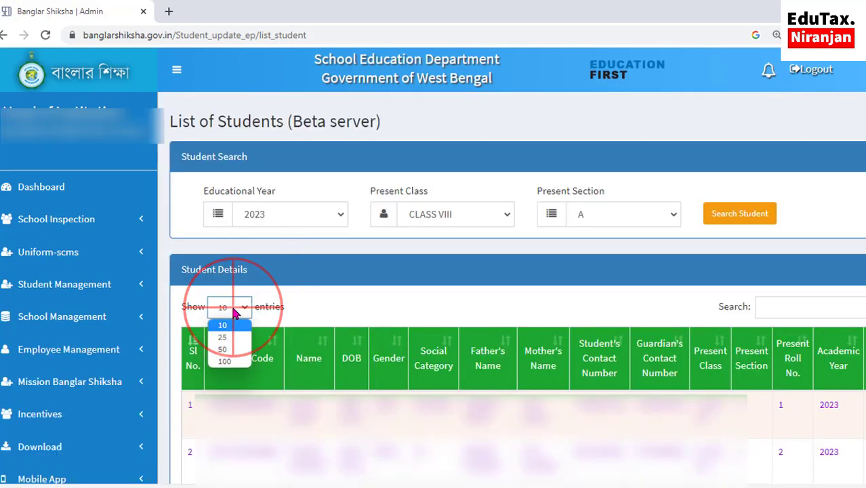
pyautogui.click(222, 349)
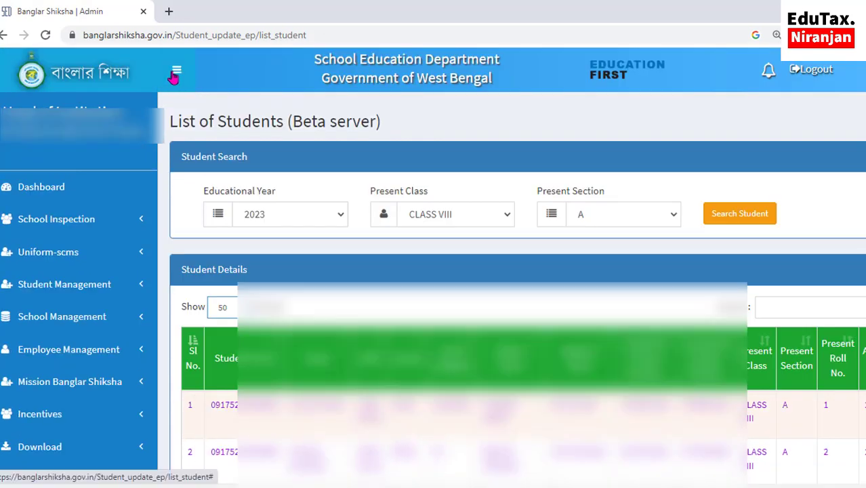
# Collapse the sidebar and select the whole 38-student table for copying
pyautogui.click(175, 73)
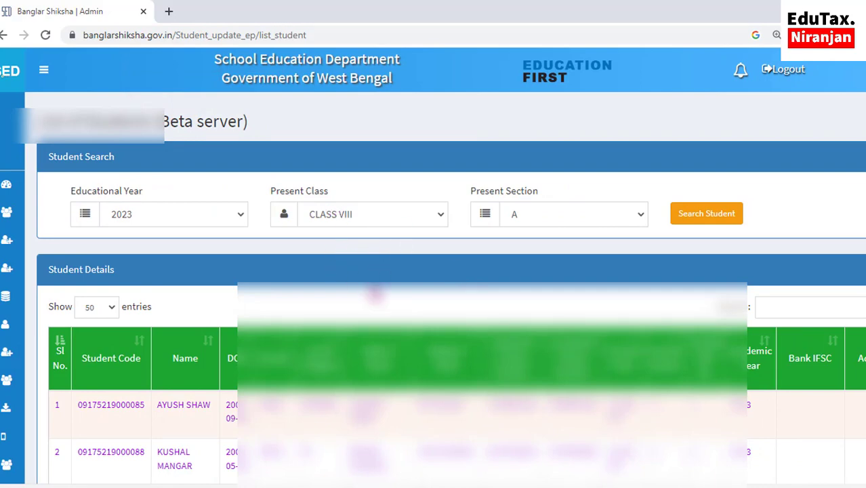
pyautogui.scroll(-2, 359, 311)
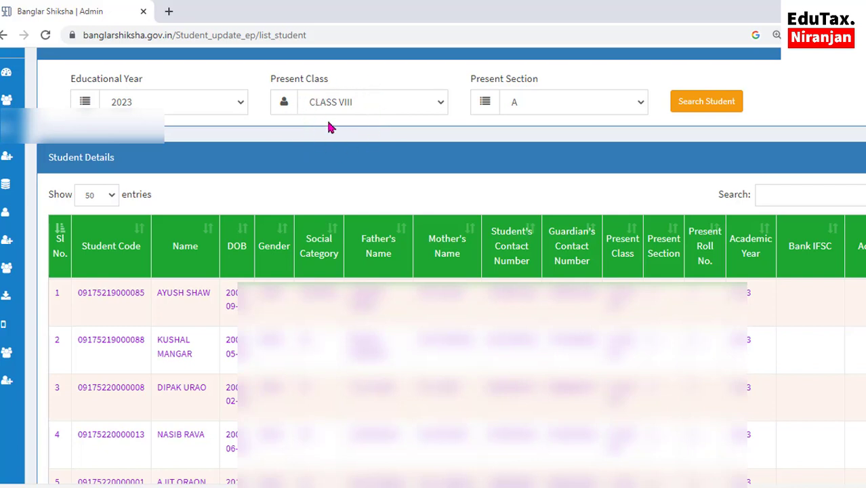
pyautogui.moveTo(79, 293); pyautogui.dragTo(87, 296)
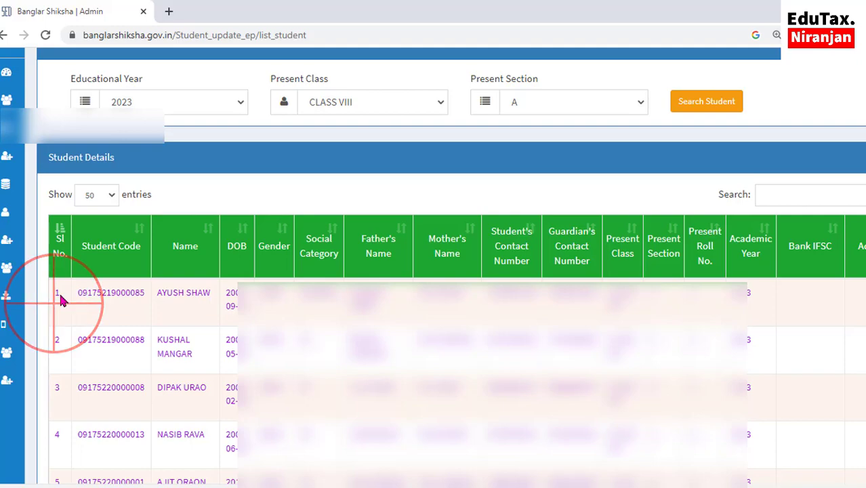
pyautogui.moveTo(56, 296)
pyautogui.mouseDown()
pyautogui.moveTo(466, 342)
pyautogui.moveTo(623, 383)
pyautogui.moveTo(663, 443)
pyautogui.moveTo(675, 484)
pyautogui.moveTo(682, 444)
pyautogui.moveTo(688, 484)
pyautogui.moveTo(702, 394)
pyautogui.mouseUp()
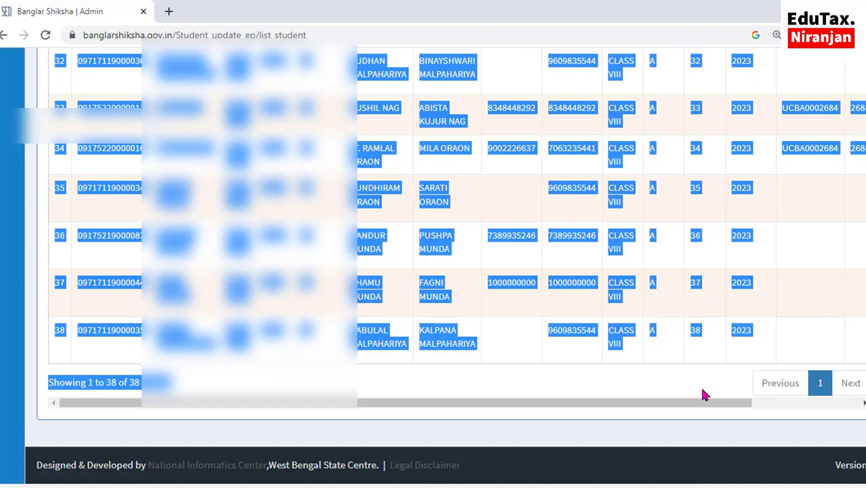
pyautogui.click(554, 461)
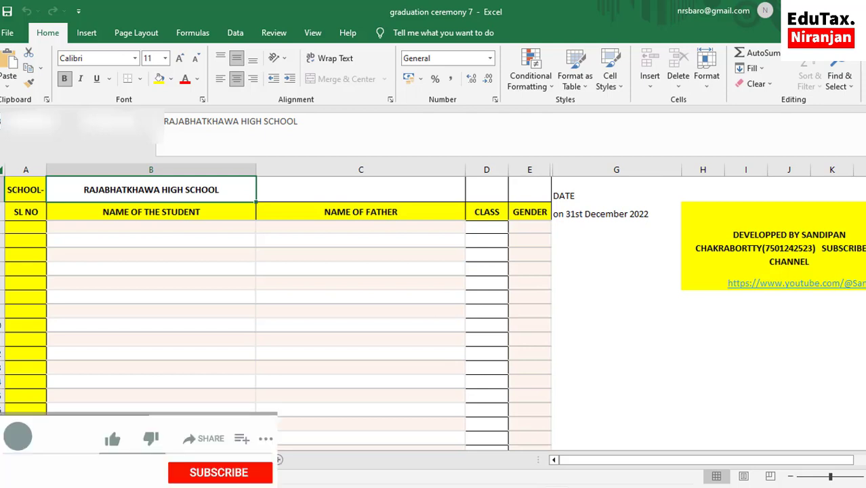
# Paste the Class VIII student table into Sheet2 at A1, filling columns A to N
pyautogui.hotkey('ctrl', 'pagedown')
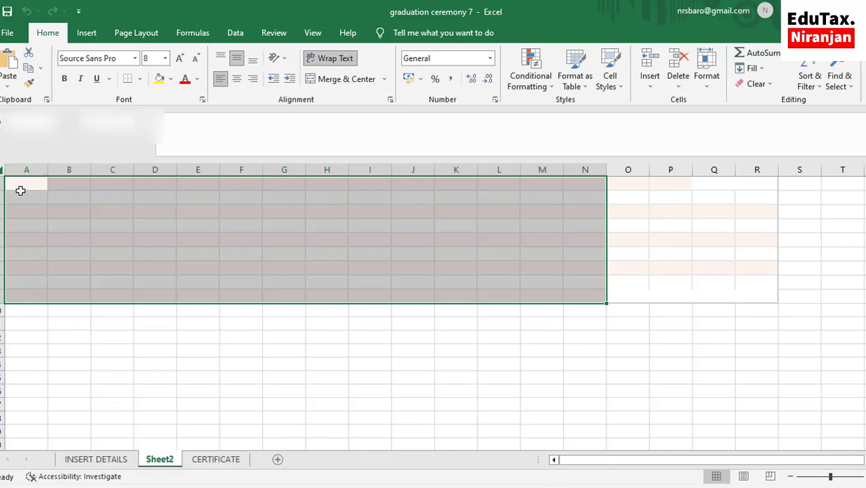
pyautogui.click(21, 187)
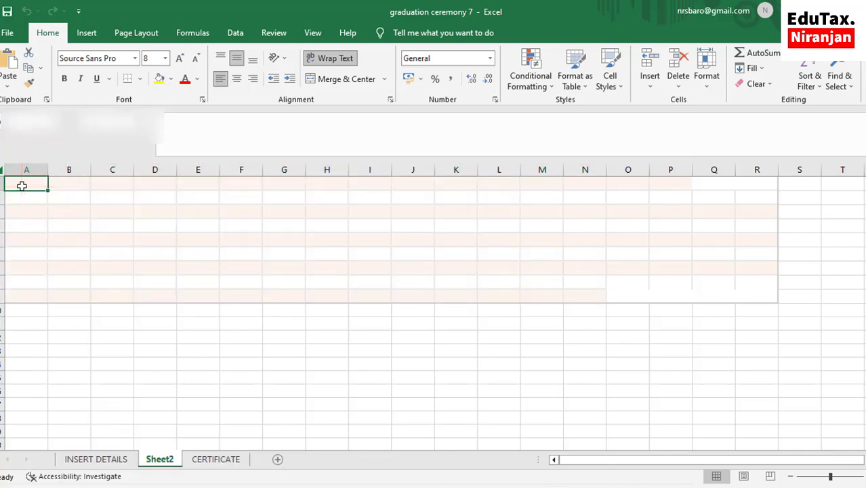
pyautogui.hotkey('ctrl', 'v')
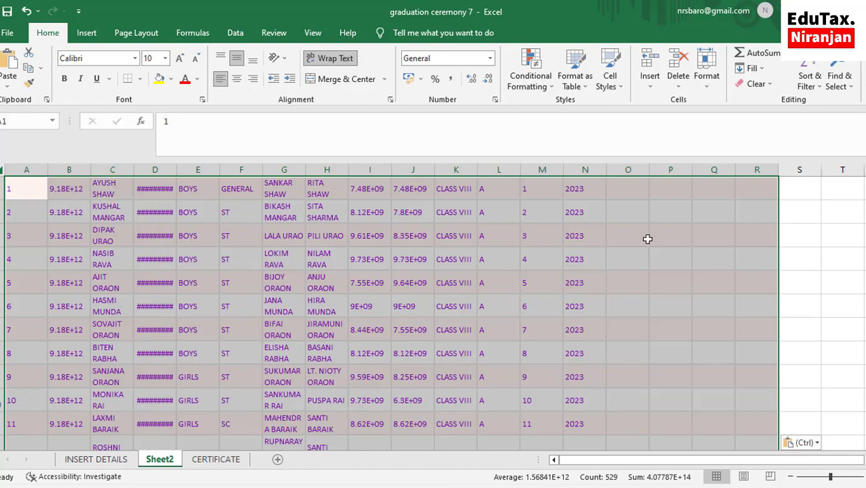
pyautogui.click(842, 235)
# Copy the 38 student names from Sheet2 column C (C1:C38)
pyautogui.click(103, 186)
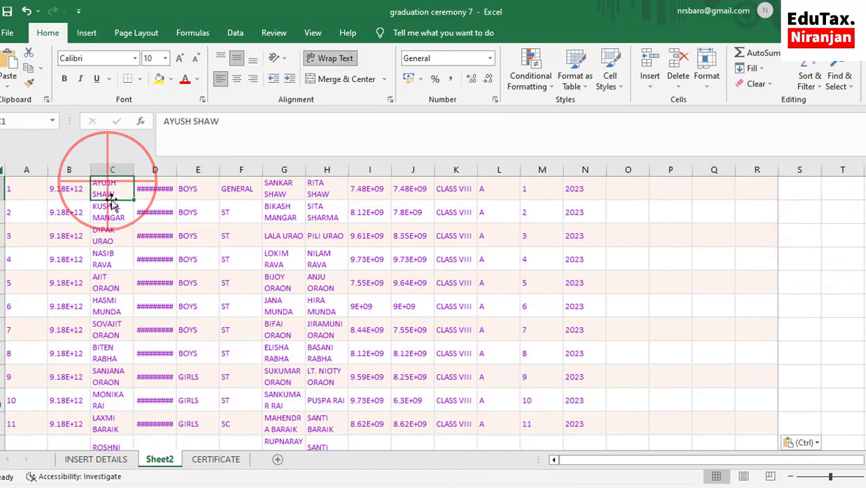
pyautogui.click(109, 189)
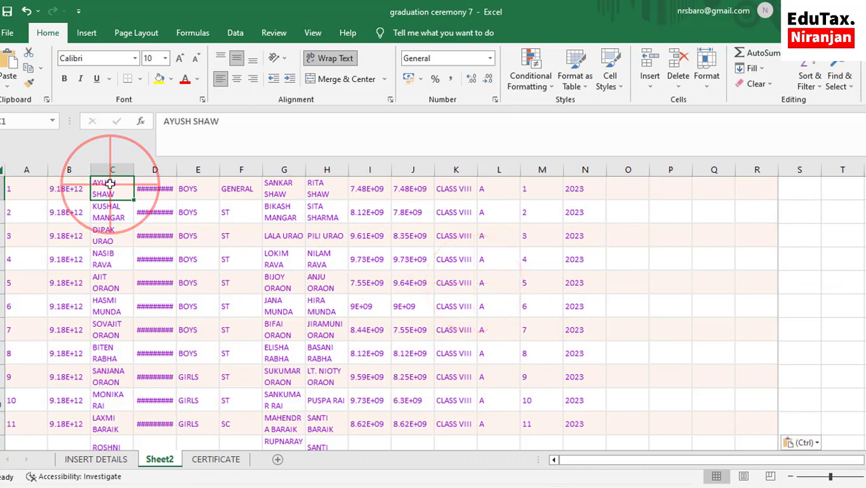
pyautogui.moveTo(108, 194)
pyautogui.mouseDown()
pyautogui.moveTo(119, 458)
pyautogui.moveTo(122, 387)
pyautogui.mouseUp()
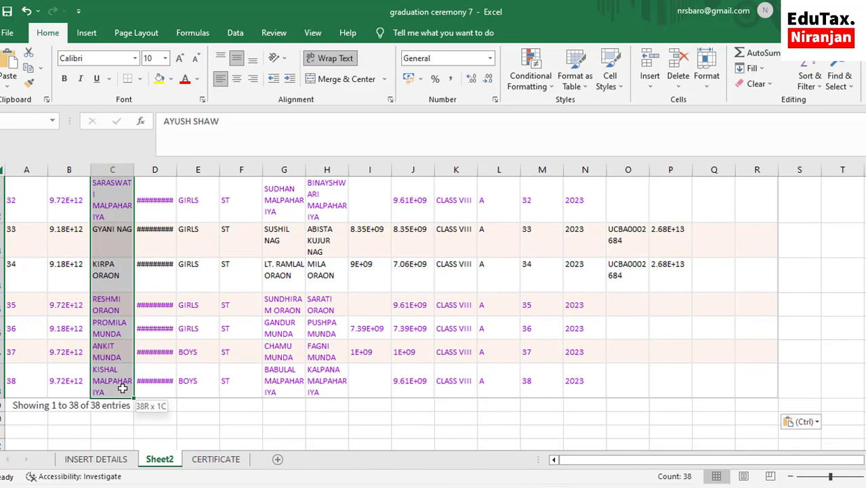
pyautogui.moveTo(122, 387); pyautogui.dragTo(122, 387)
pyautogui.hotkey('ctrl', 'c')
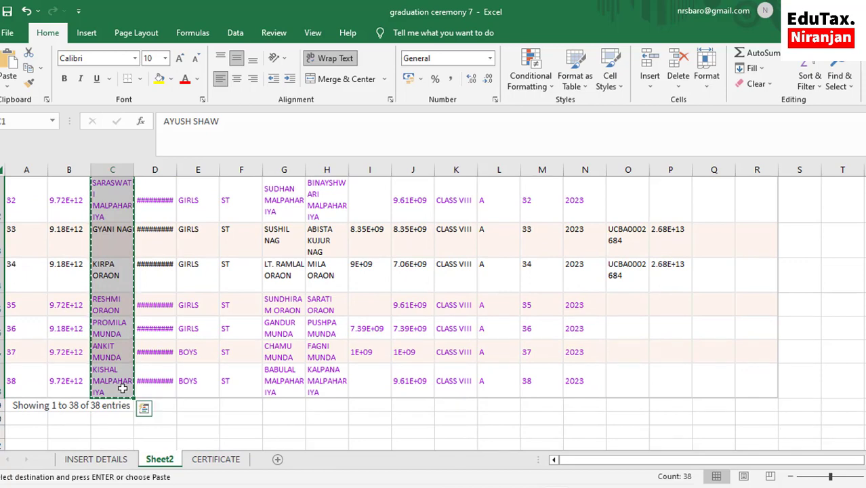
# Paste the names into INSERT DETAILS under NAME OF THE STUDENT, starting at B3
pyautogui.click(97, 460)
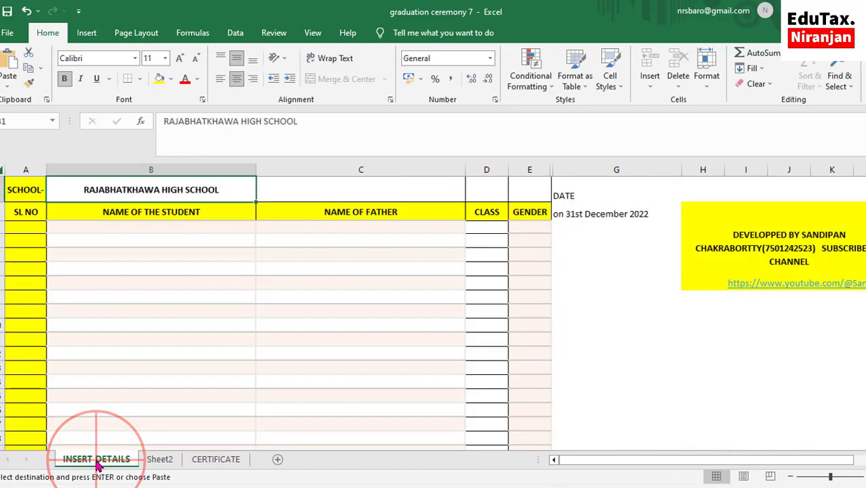
pyautogui.click(169, 192)
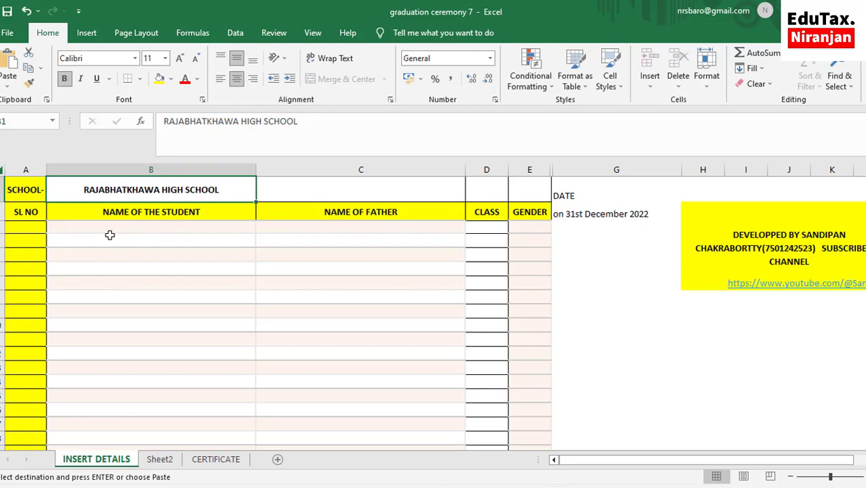
pyautogui.click(93, 228)
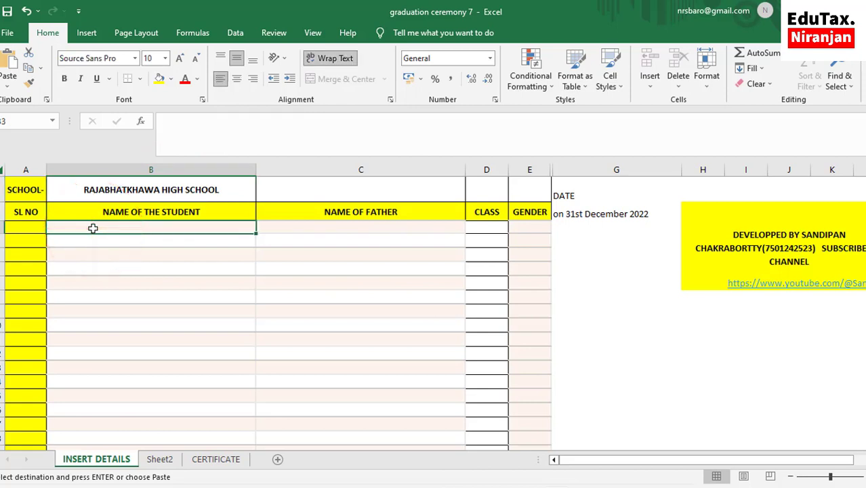
pyautogui.hotkey('ctrl', 'v')
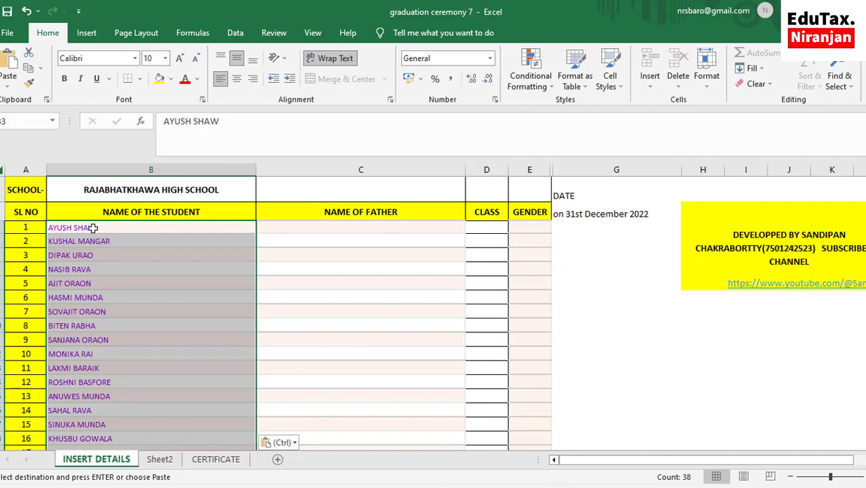
pyautogui.scroll(-1, 100, 311)
pyautogui.scroll(-2, 100, 311)
pyautogui.scroll(2, 101, 312)
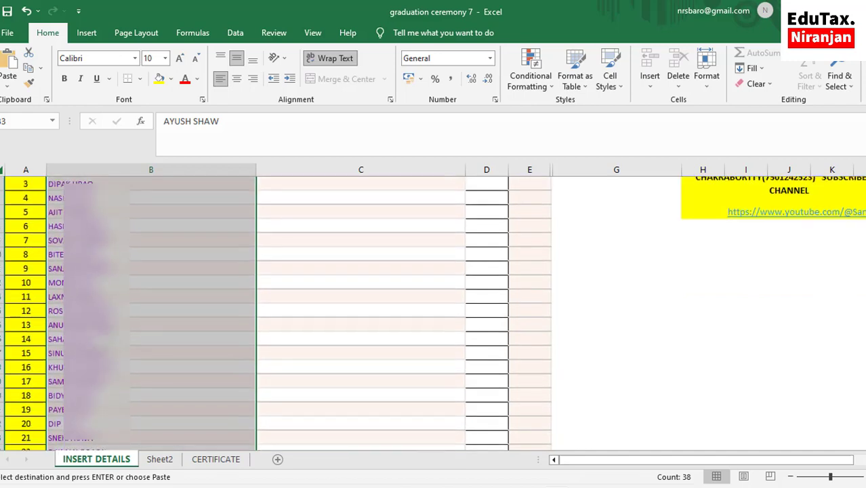
pyautogui.scroll(1, 100, 311)
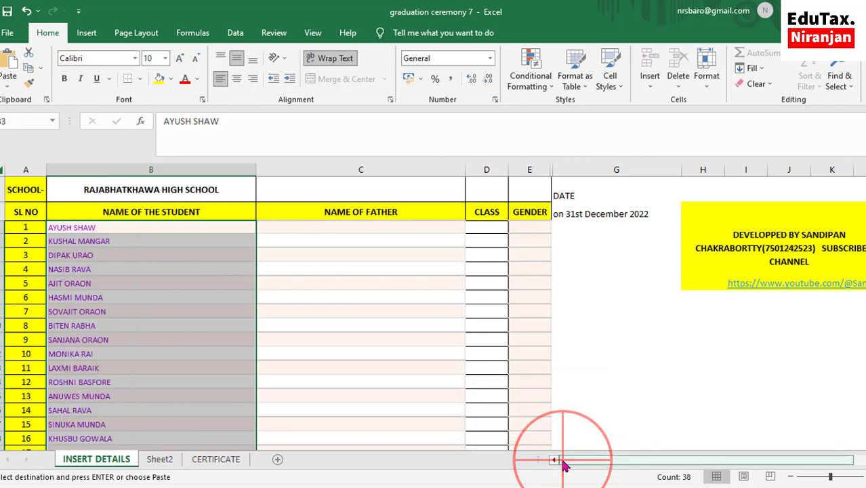
# Copy the fathers' names from Sheet2 column G into NAME OF FATHER, starting at C3
pyautogui.click(166, 459)
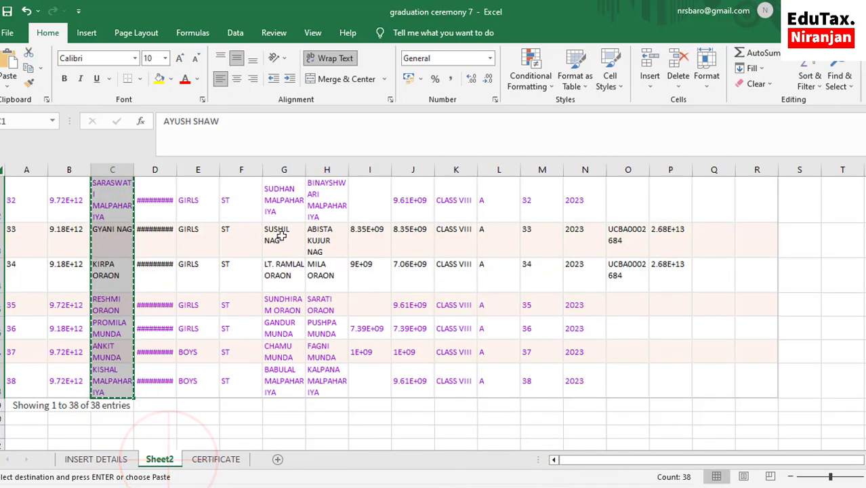
pyautogui.click(288, 197)
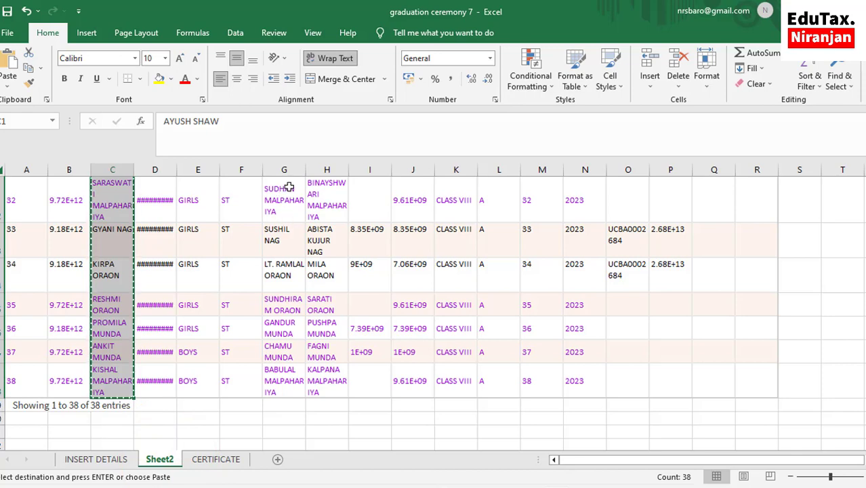
pyautogui.scroll(10, 283, 368)
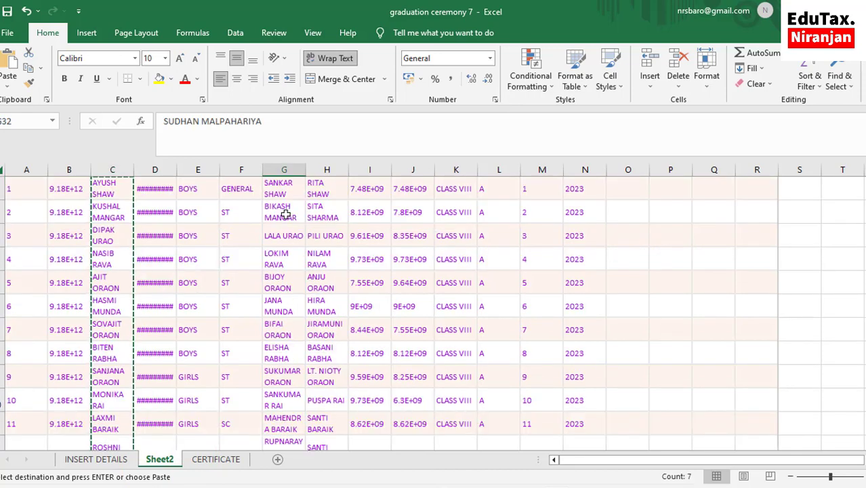
pyautogui.click(284, 192)
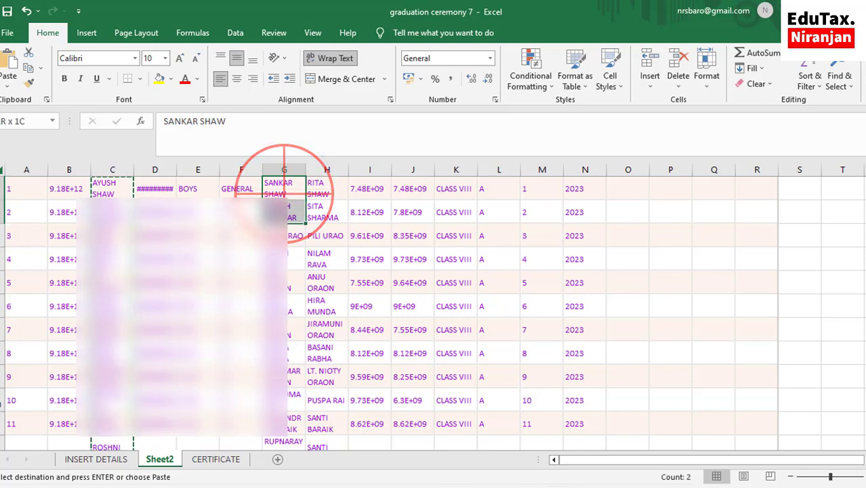
pyautogui.moveTo(283, 194); pyautogui.dragTo(279, 460)
pyautogui.moveTo(283, 417); pyautogui.dragTo(284, 416)
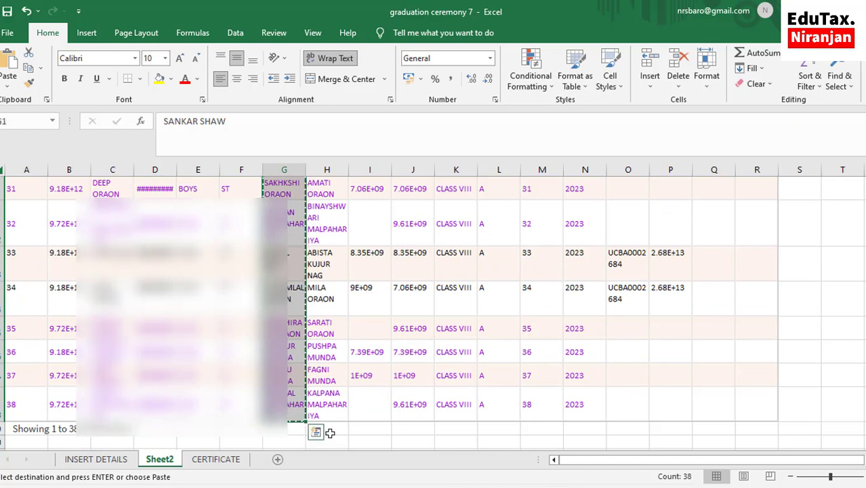
pyautogui.click(99, 461)
pyautogui.click(321, 226)
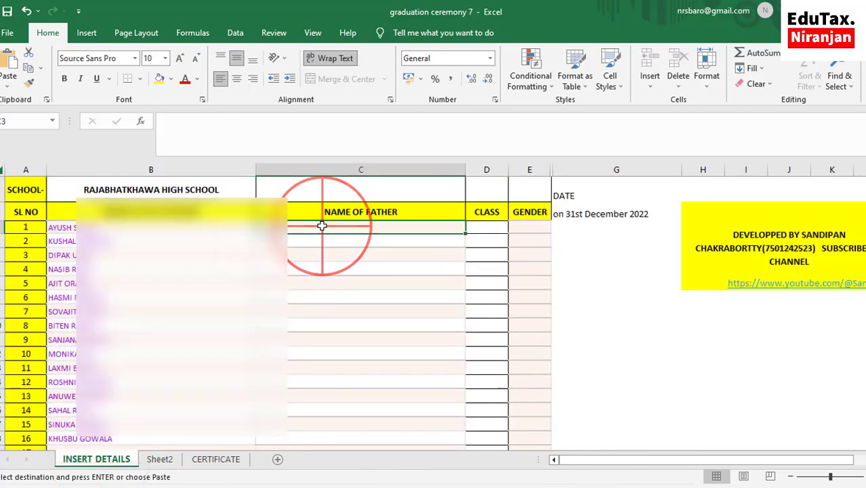
pyautogui.hotkey('ctrl', 'v')
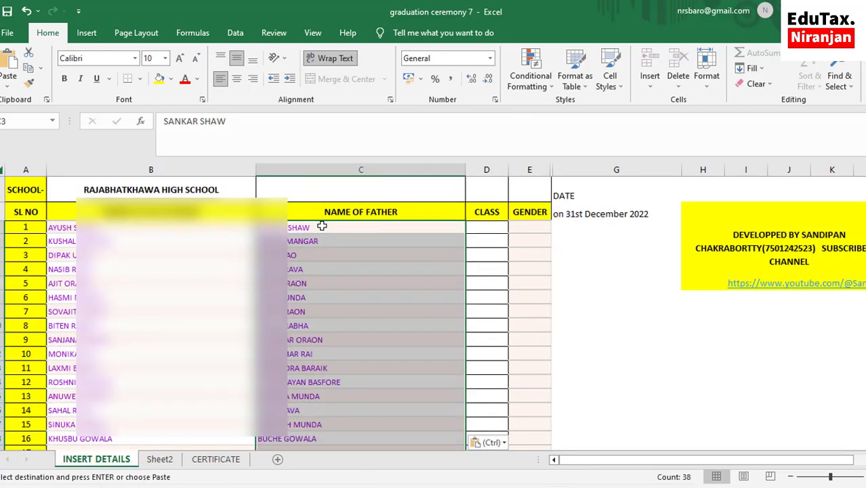
# Enter SEVEN as the first student's class in D3
pyautogui.click(492, 227)
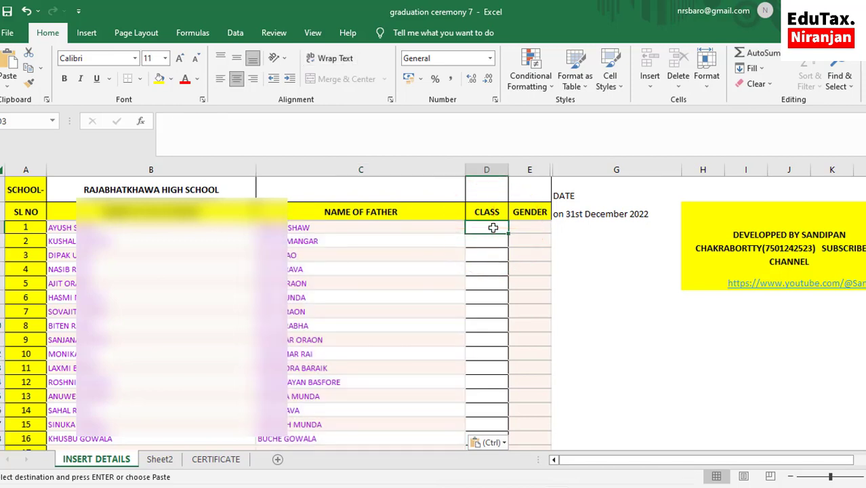
pyautogui.write('VI')
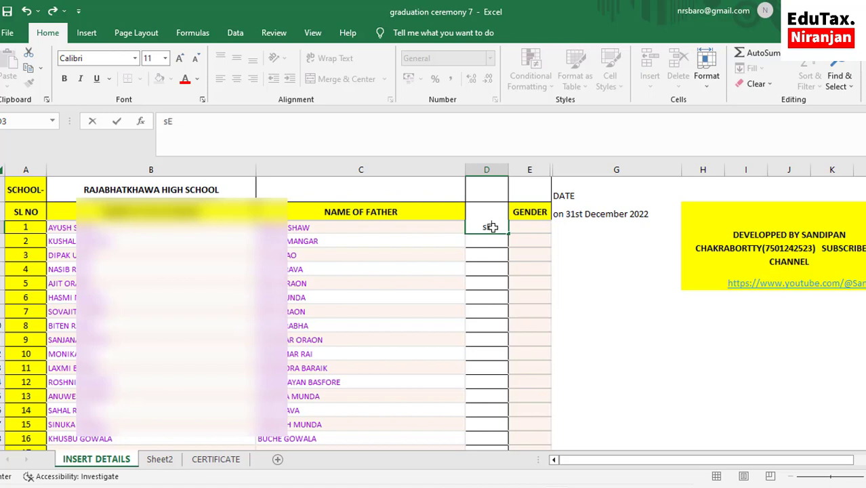
pyautogui.write('N')
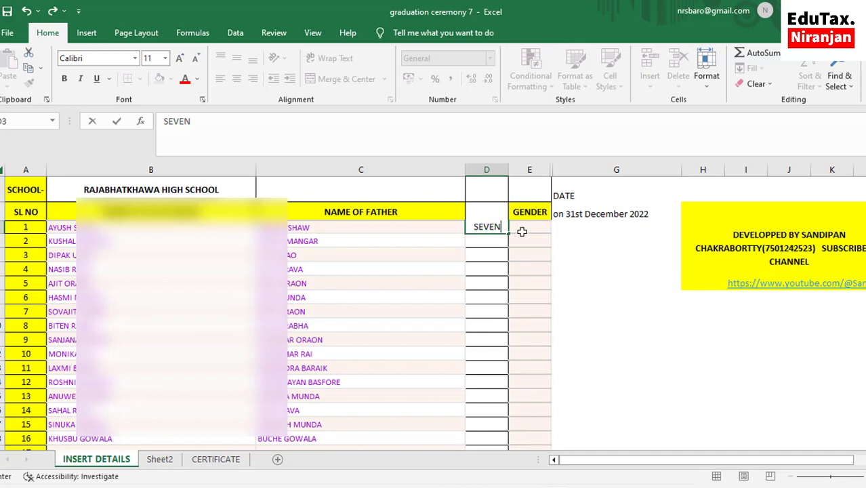
pyautogui.click(522, 232)
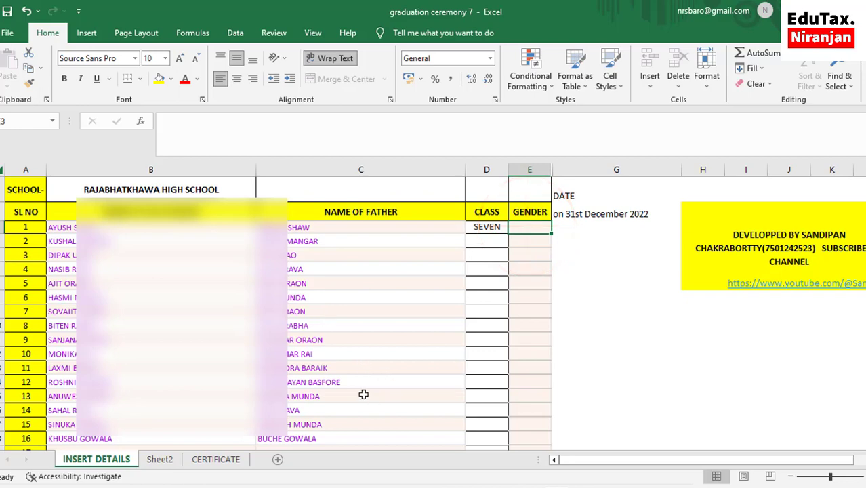
# Copy every student's BOYS/GIRLS value from Sheet2 column E
pyautogui.click(162, 461)
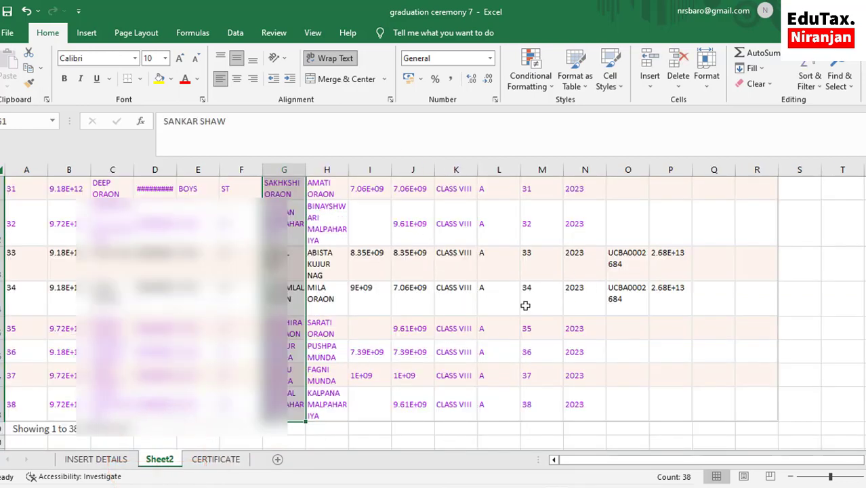
pyautogui.scroll(2, 525, 305)
pyautogui.scroll(3, 525, 306)
pyautogui.scroll(2, 525, 305)
pyautogui.scroll(3, 525, 306)
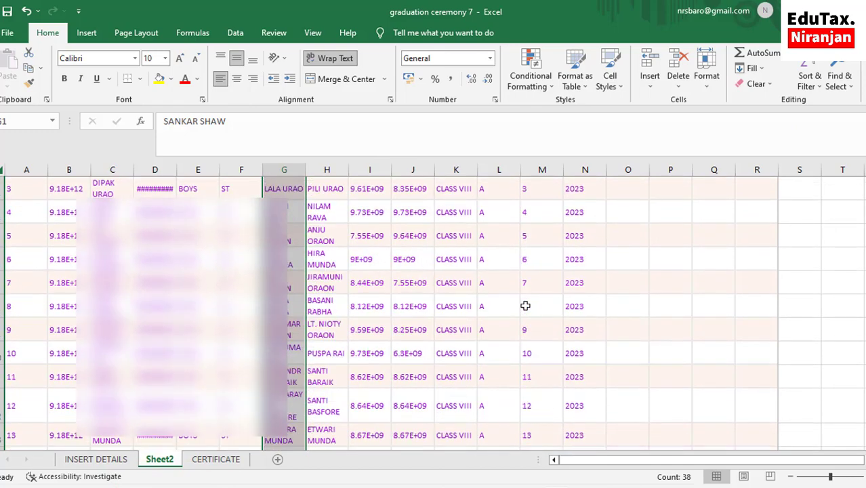
pyautogui.scroll(1, 525, 306)
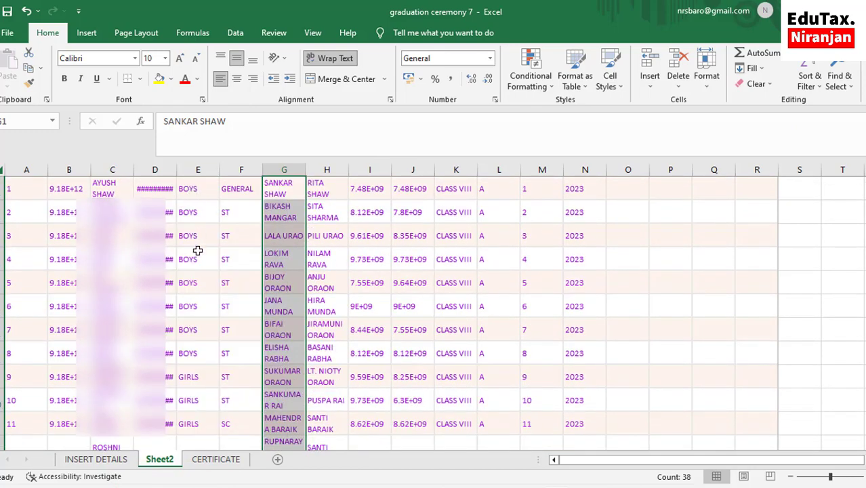
pyautogui.click(187, 187)
pyautogui.moveTo(197, 189)
pyautogui.mouseDown()
pyautogui.moveTo(191, 459)
pyautogui.moveTo(204, 413)
pyautogui.mouseUp()
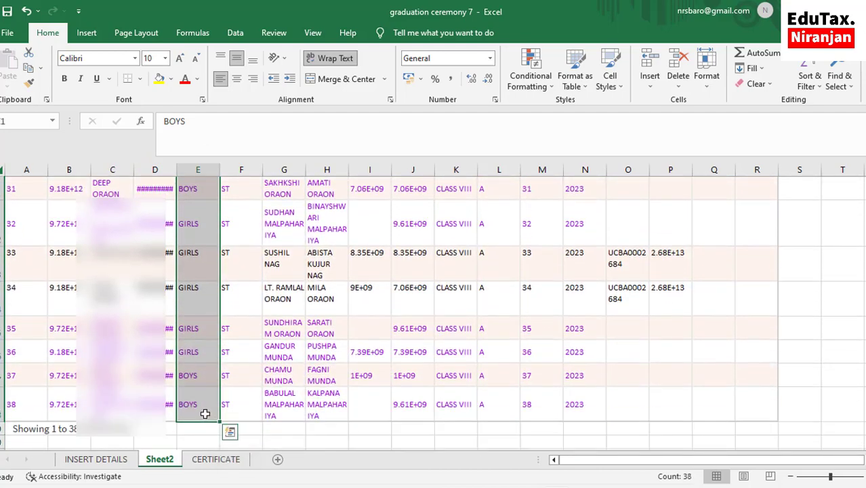
pyautogui.hotkey('ctrl', 'c')
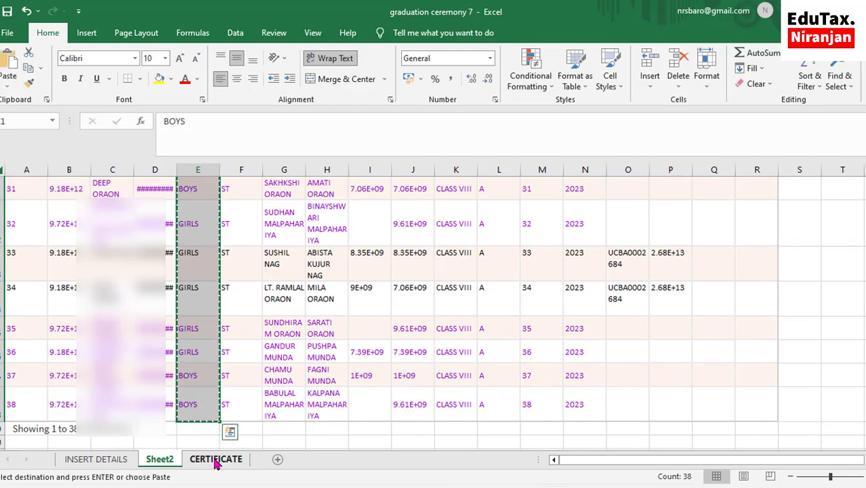
# Paste the gender values into the INSERT DETAILS GENDER column starting at E3
pyautogui.click(105, 461)
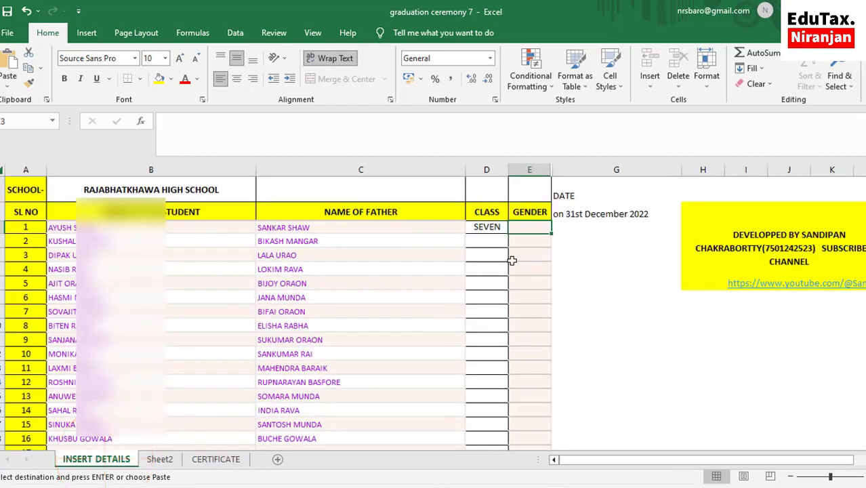
pyautogui.click(532, 226)
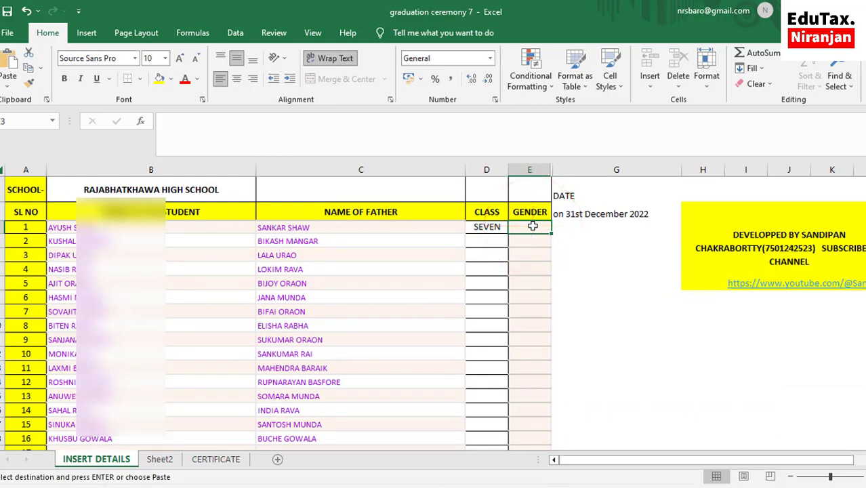
pyautogui.hotkey('ctrl', 'v')
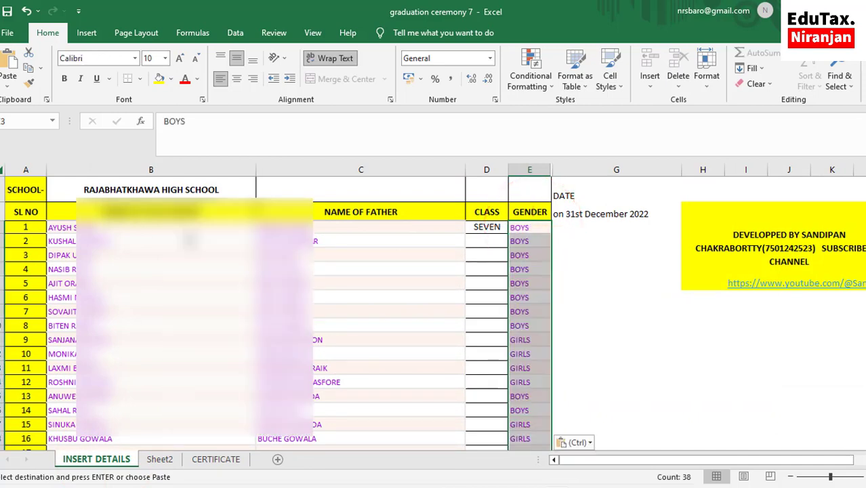
pyautogui.scroll(-2, 68, 241)
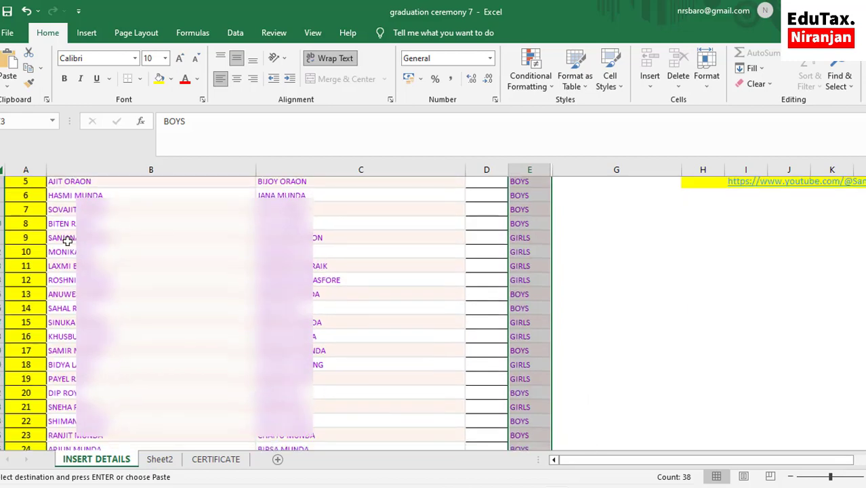
pyautogui.scroll(-4, 61, 230)
pyautogui.scroll(-2, 47, 237)
pyautogui.scroll(-2, 32, 350)
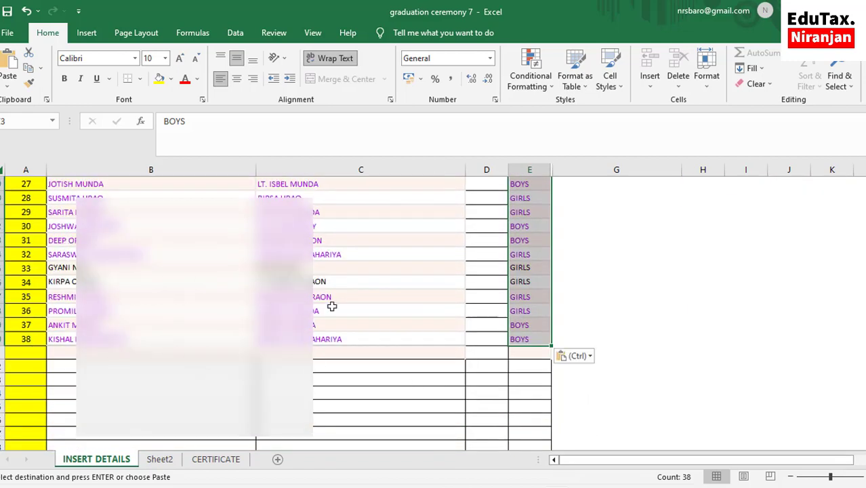
pyautogui.scroll(2, 337, 295)
pyautogui.scroll(4, 337, 294)
pyautogui.scroll(3, 337, 295)
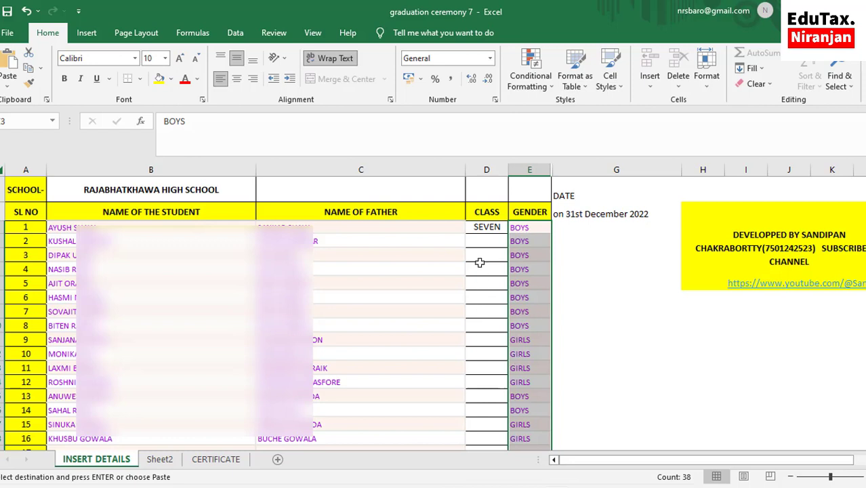
# Fill SEVEN from D3 down the CLASS column to the last of the 38 students
pyautogui.click(489, 232)
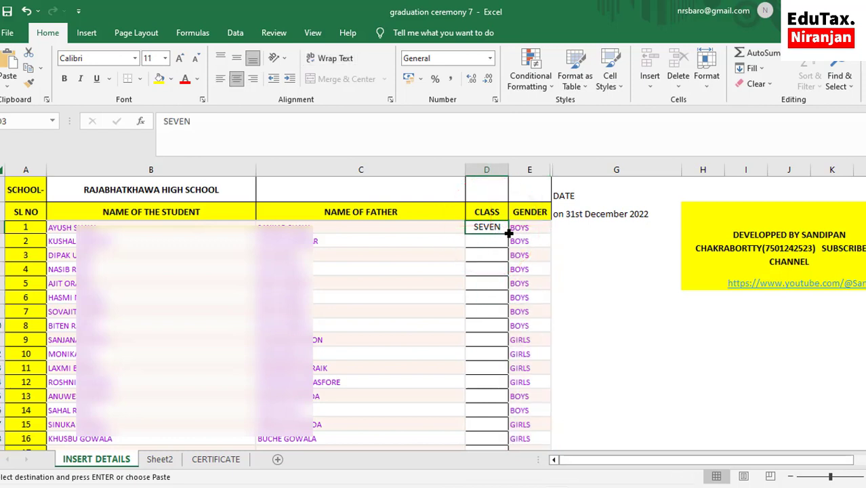
pyautogui.moveTo(508, 232); pyautogui.dragTo(508, 357)
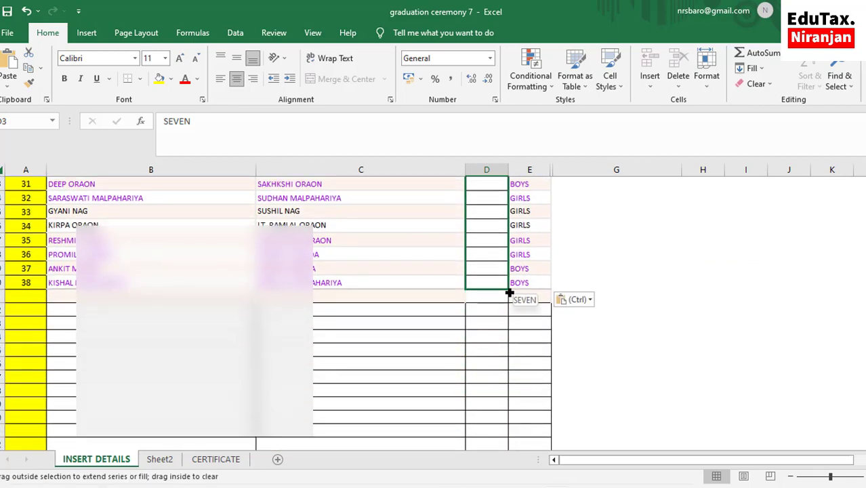
pyautogui.moveTo(509, 356); pyautogui.dragTo(509, 292)
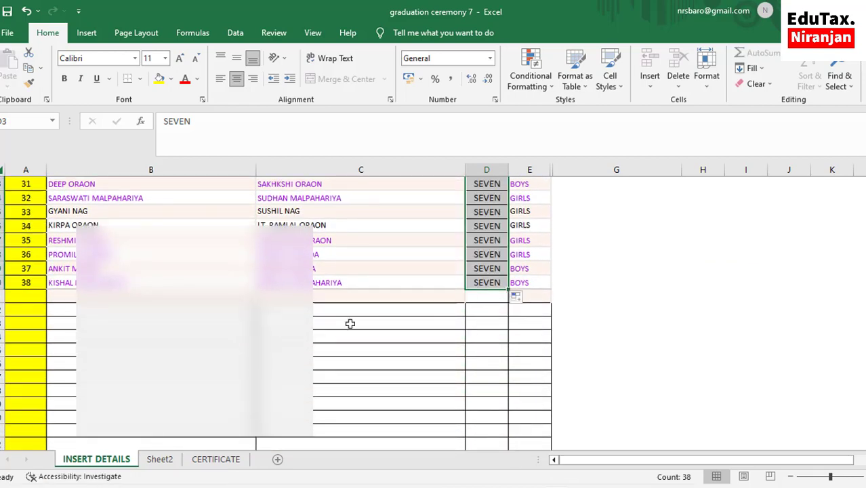
pyautogui.moveTo(861, 420); pyautogui.dragTo(861, 435)
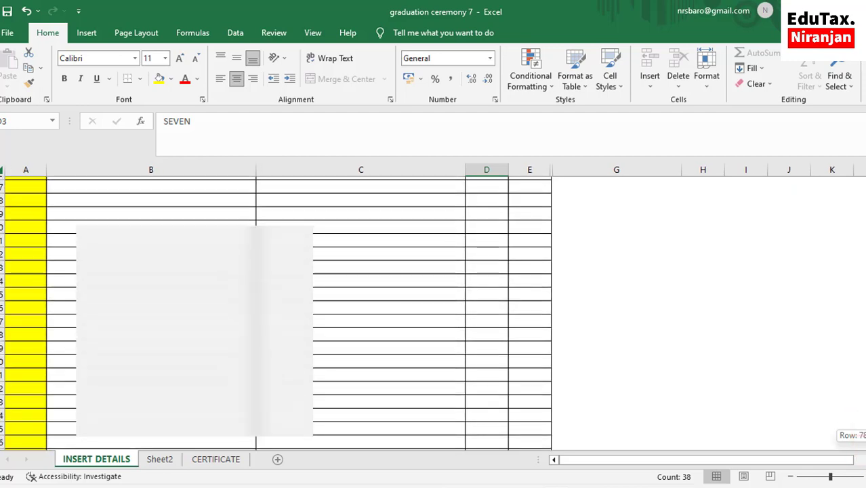
pyautogui.moveTo(860, 435); pyautogui.dragTo(860, 182)
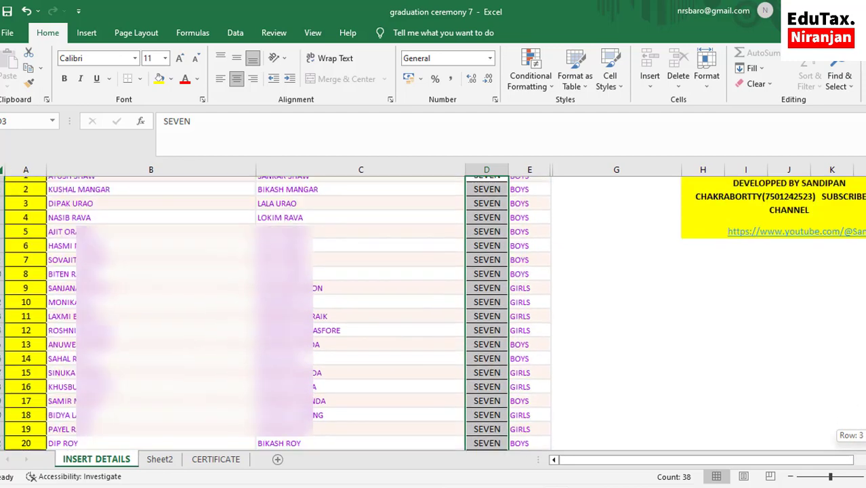
pyautogui.scroll(1, 393, 349)
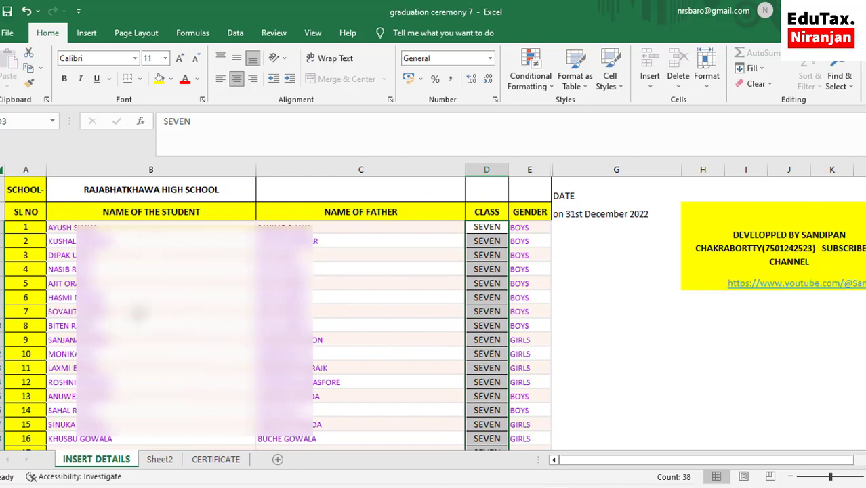
# Open the CERTIFICATE sheet and scroll through the students' filled Certificates of Graduation
pyautogui.click(223, 461)
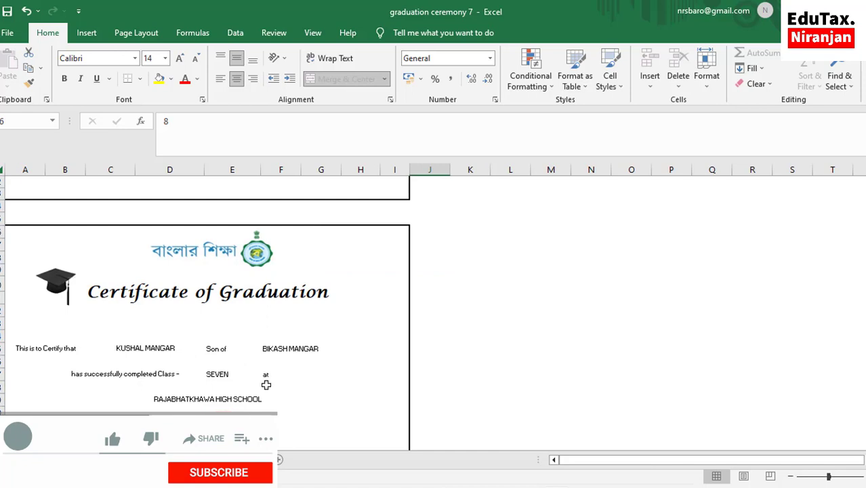
pyautogui.scroll(-1, 265, 384)
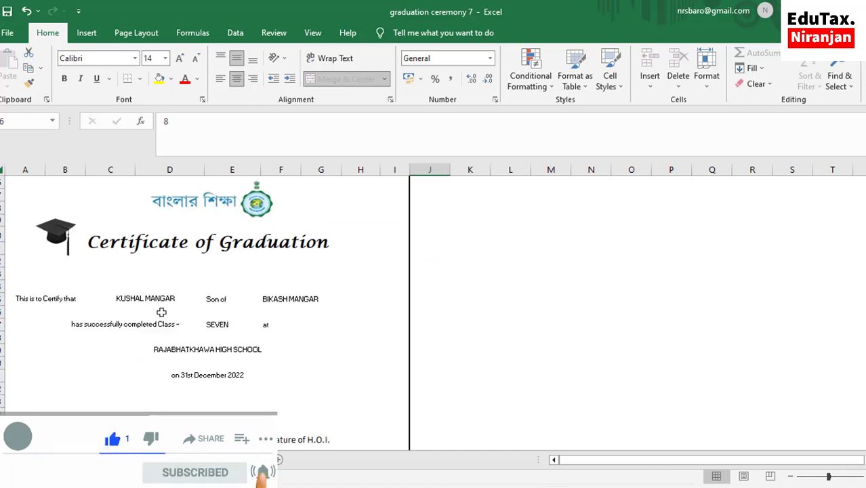
pyautogui.scroll(-1, 110, 268)
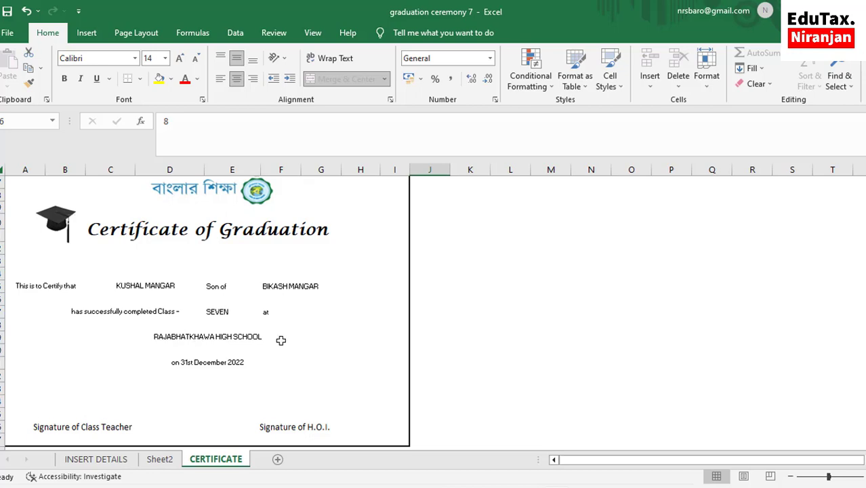
pyautogui.scroll(-3, 280, 340)
pyautogui.scroll(-1, 281, 340)
pyautogui.scroll(-1, 281, 340)
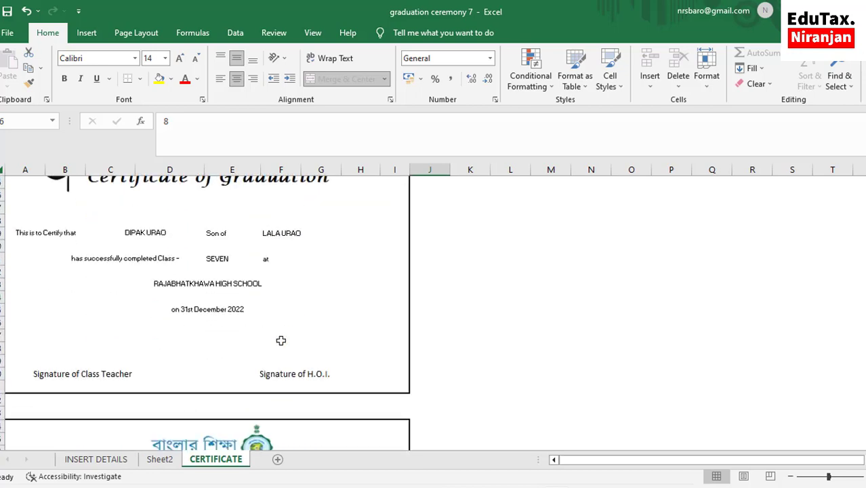
pyautogui.scroll(-2, 281, 340)
pyautogui.scroll(-2, 280, 340)
pyautogui.scroll(-1, 281, 340)
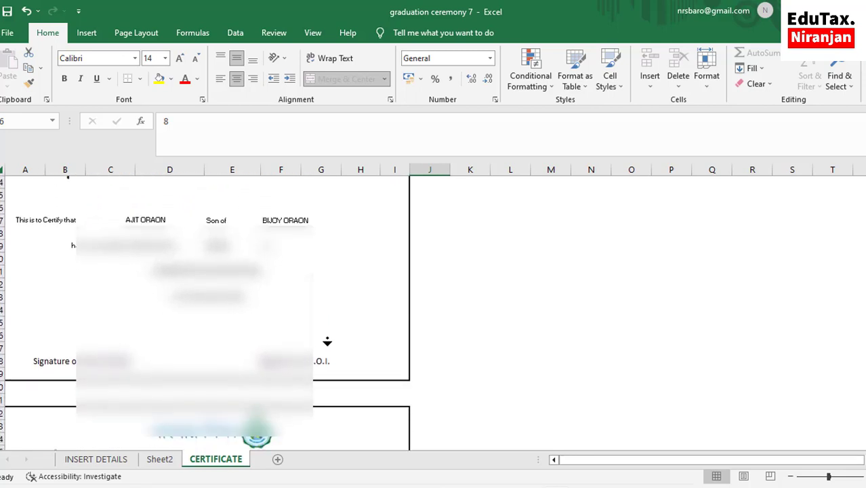
pyautogui.click(549, 308)
# Preview the printout: page 1 of 235 shows two filled class SEVEN certificates
pyautogui.hotkey('ctrl', 'p')
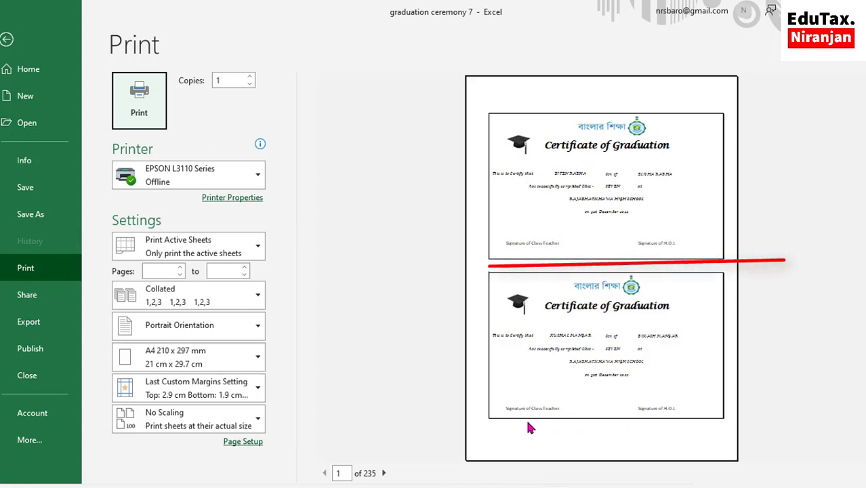
pyautogui.click(645, 401)
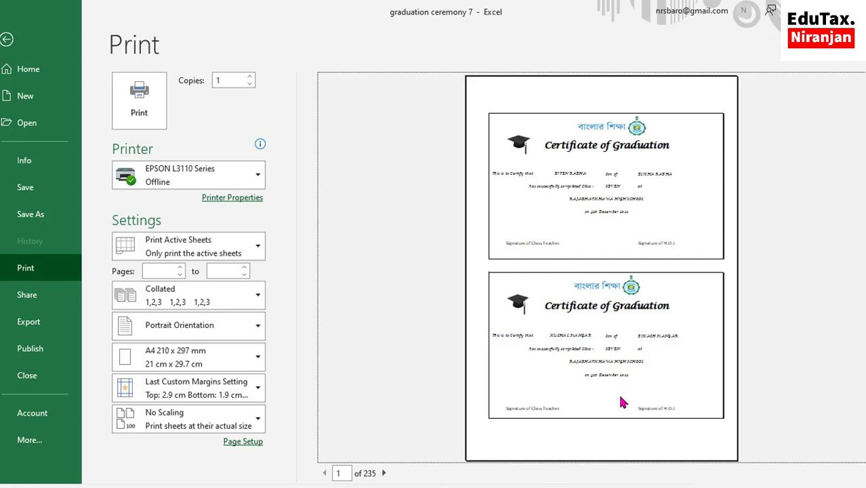
# Save the certificates as a PDF named 'graduation ceremony 7' on the Desktop
pyautogui.click(7, 39)
pyautogui.click(7, 34)
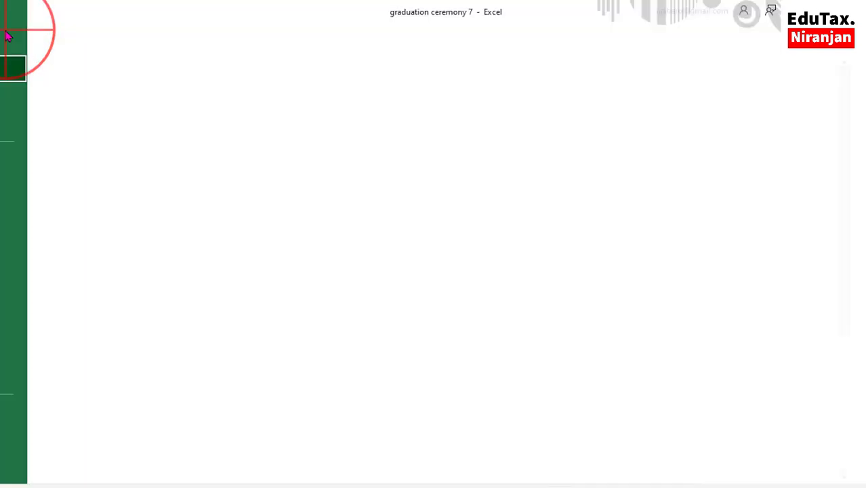
pyautogui.click(30, 215)
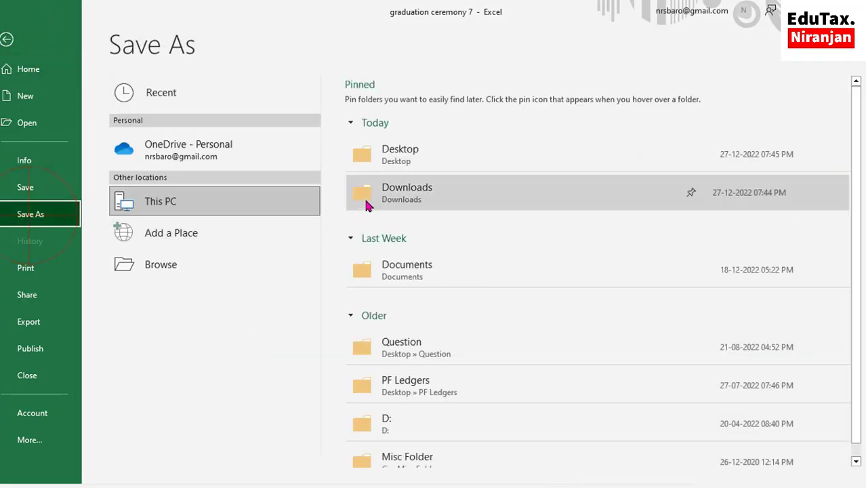
pyautogui.click(405, 156)
pyautogui.click(136, 246)
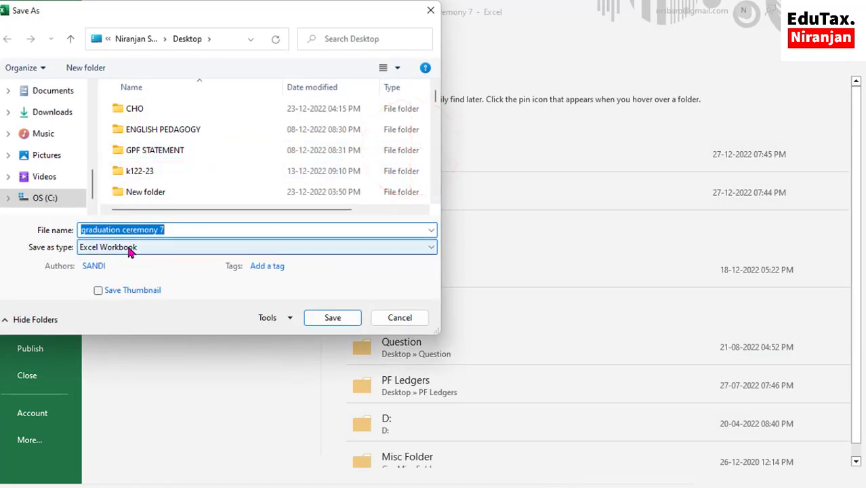
pyautogui.click(97, 260)
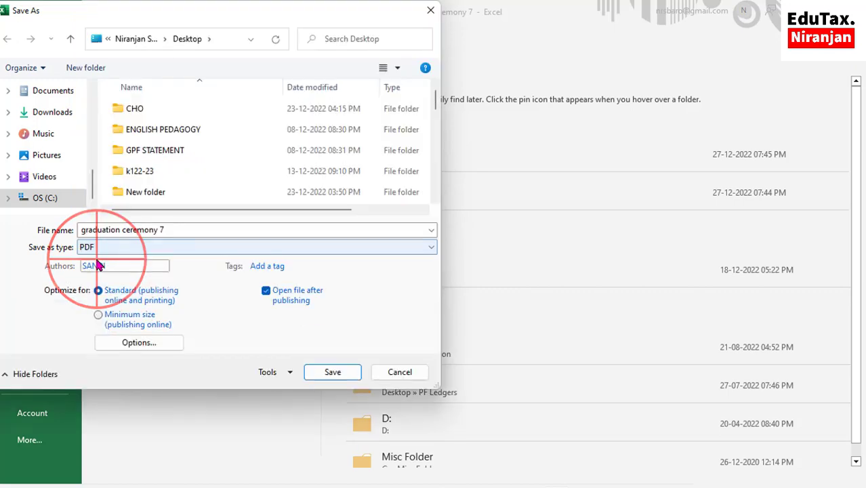
pyautogui.click(328, 373)
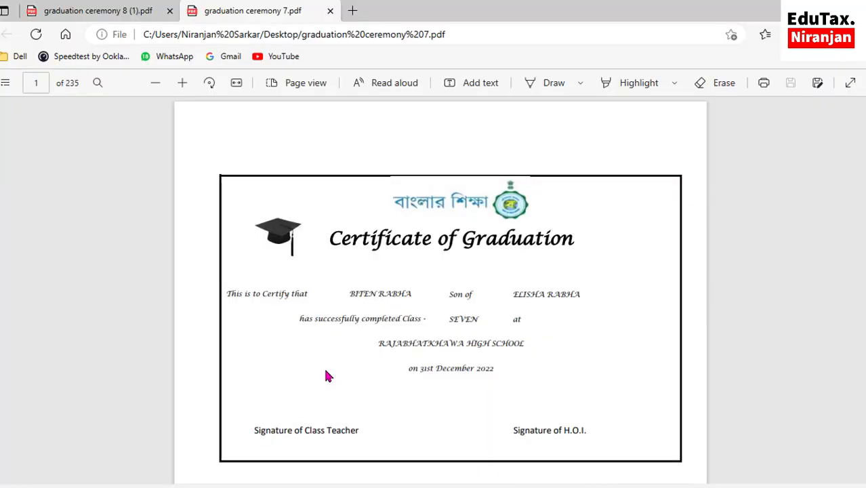
# Scroll graduation ceremony 7.pdf to page 16, checking each page shows different student and parent names
pyautogui.scroll(2, 326, 376)
pyautogui.scroll(1, 326, 376)
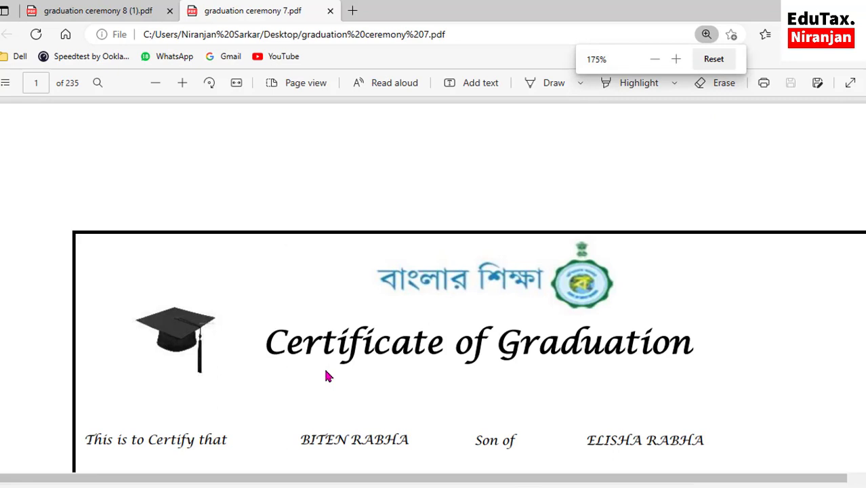
pyautogui.middleClick(670, 212)
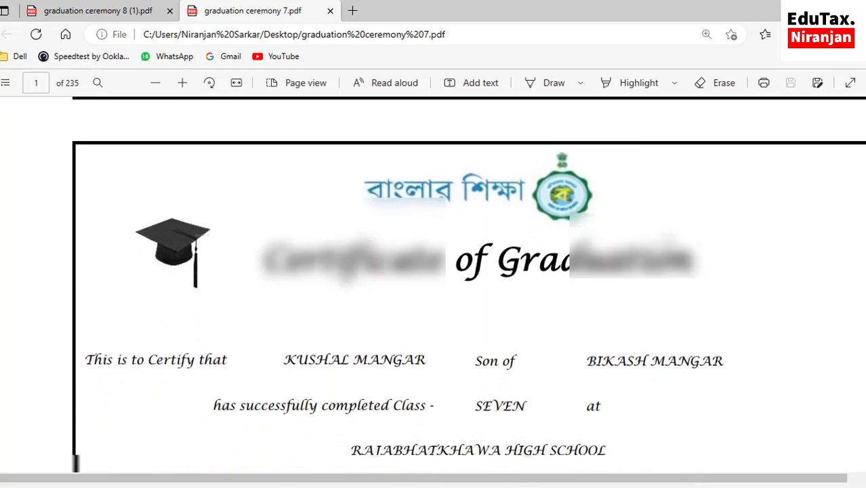
pyautogui.scroll(-1, 434, 271)
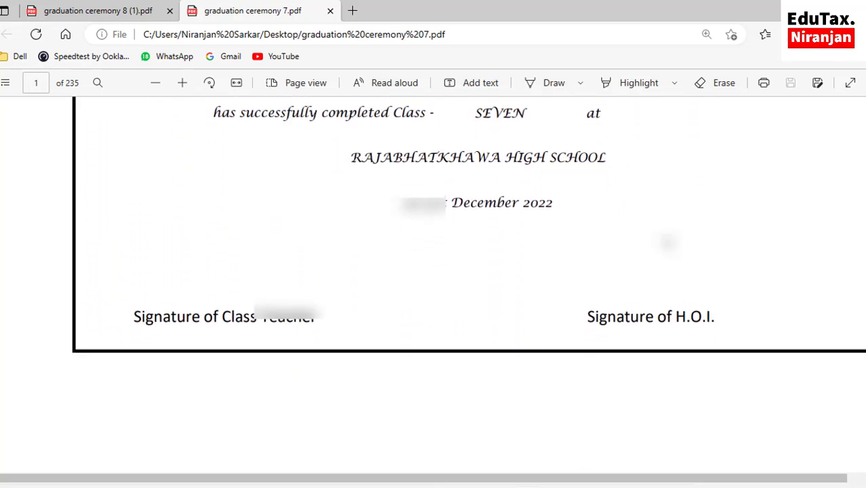
pyautogui.scroll(-1, 434, 271)
pyautogui.scroll(-1, 434, 271)
pyautogui.scroll(-1, 434, 271)
pyautogui.scroll(-1, 433, 271)
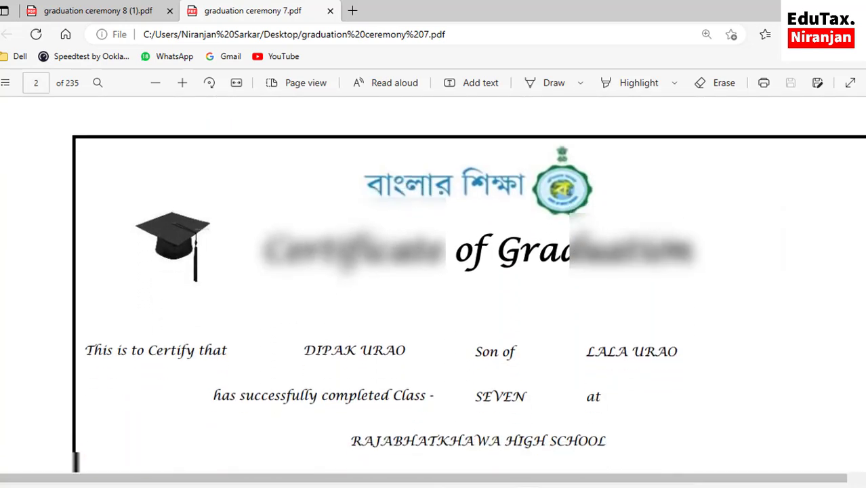
pyautogui.scroll(-1, 434, 271)
pyautogui.scroll(-1, 434, 271)
pyautogui.scroll(-2, 434, 271)
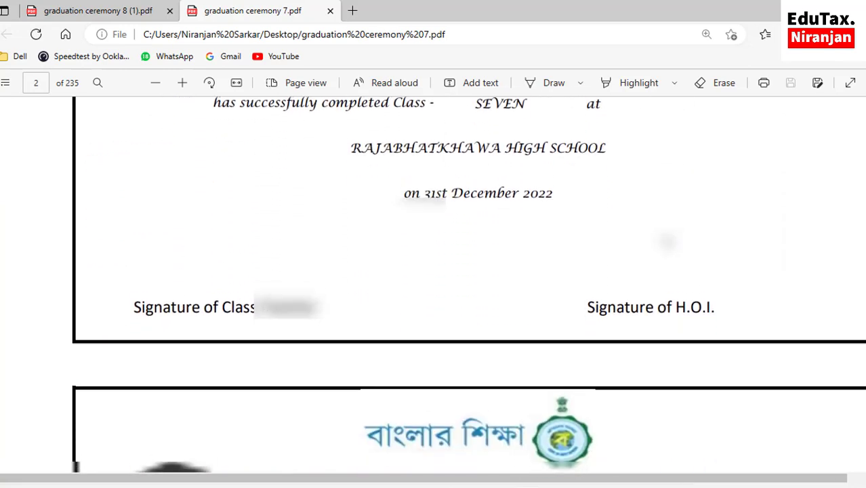
pyautogui.scroll(-1, 434, 271)
pyautogui.scroll(-1, 433, 271)
pyautogui.scroll(-1, 434, 271)
pyautogui.scroll(-1, 433, 271)
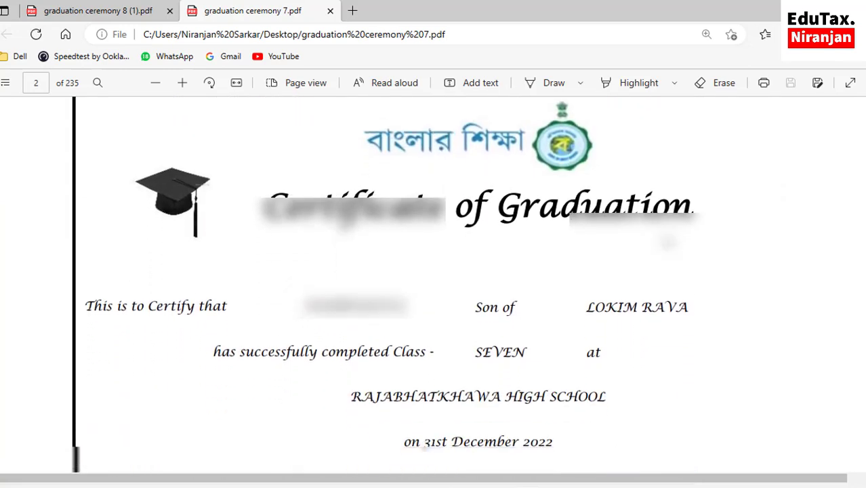
pyautogui.scroll(-1, 433, 271)
pyautogui.scroll(-1, 433, 271)
pyautogui.scroll(-1, 434, 271)
pyautogui.scroll(-1, 434, 271)
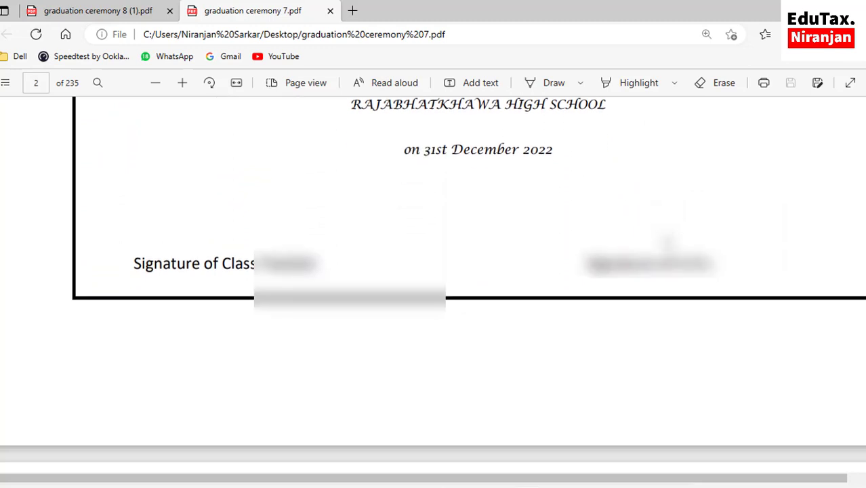
pyautogui.scroll(-1, 434, 271)
pyautogui.scroll(-1, 434, 271)
pyautogui.scroll(-1, 433, 271)
pyautogui.scroll(-1, 433, 271)
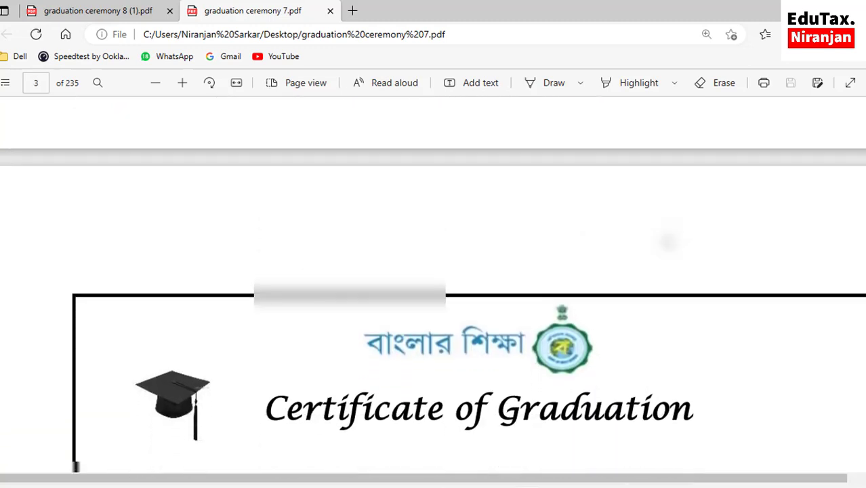
pyautogui.scroll(-1, 434, 271)
pyautogui.scroll(-1, 433, 271)
pyautogui.scroll(-1, 434, 271)
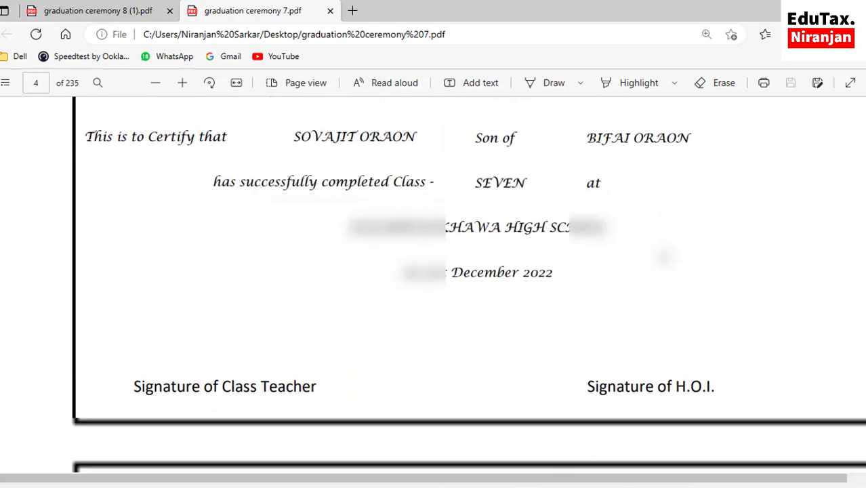
pyautogui.scroll(-2, 434, 271)
pyautogui.scroll(-2, 434, 271)
pyautogui.scroll(-2, 434, 271)
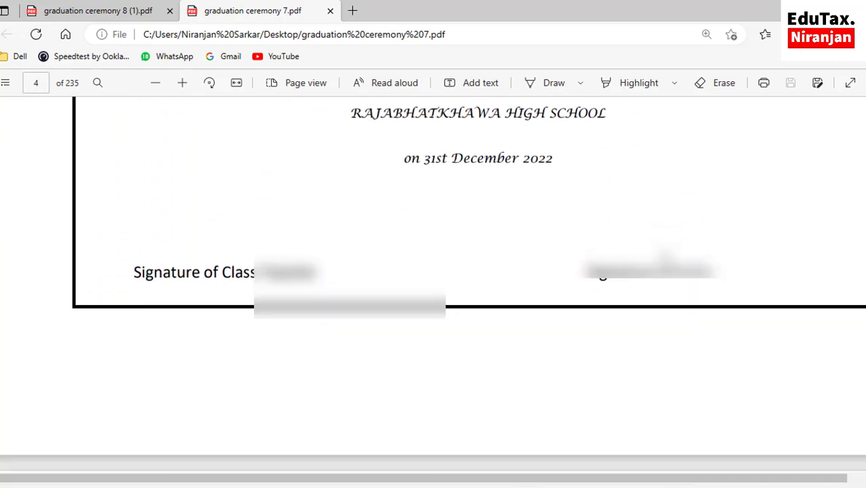
pyautogui.scroll(-2, 434, 271)
pyautogui.scroll(-2, 433, 271)
pyautogui.scroll(-2, 434, 271)
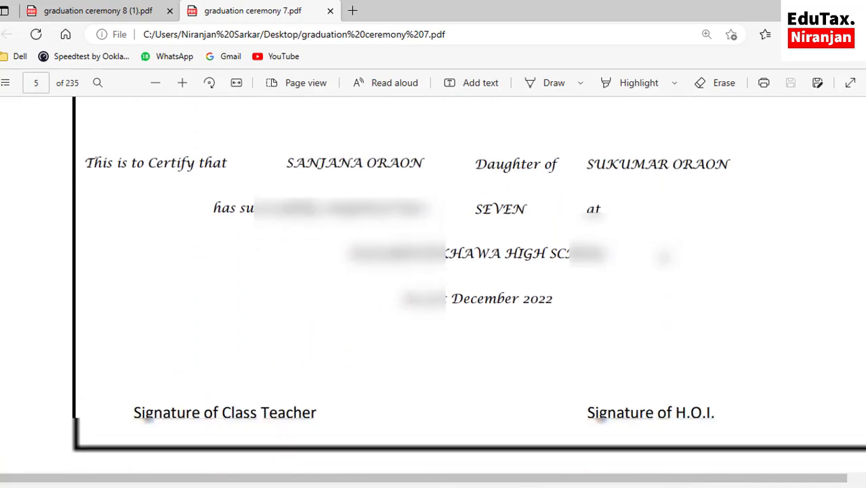
pyautogui.scroll(-2, 434, 271)
pyautogui.scroll(-2, 434, 271)
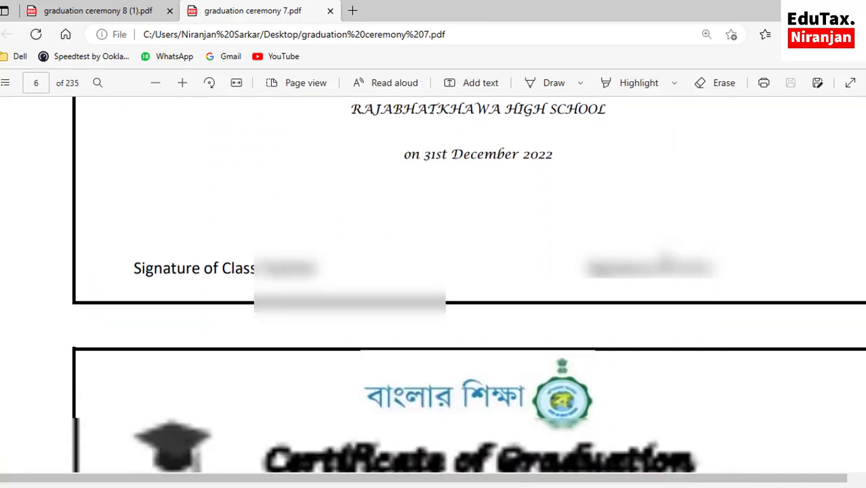
pyautogui.scroll(-2, 434, 271)
pyautogui.scroll(-2, 664, 256)
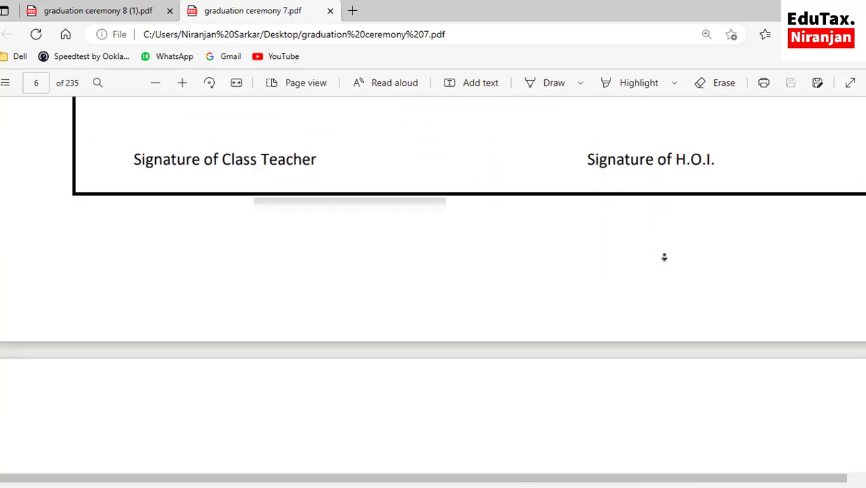
pyautogui.scroll(-2, 664, 256)
pyautogui.scroll(-2, 664, 256)
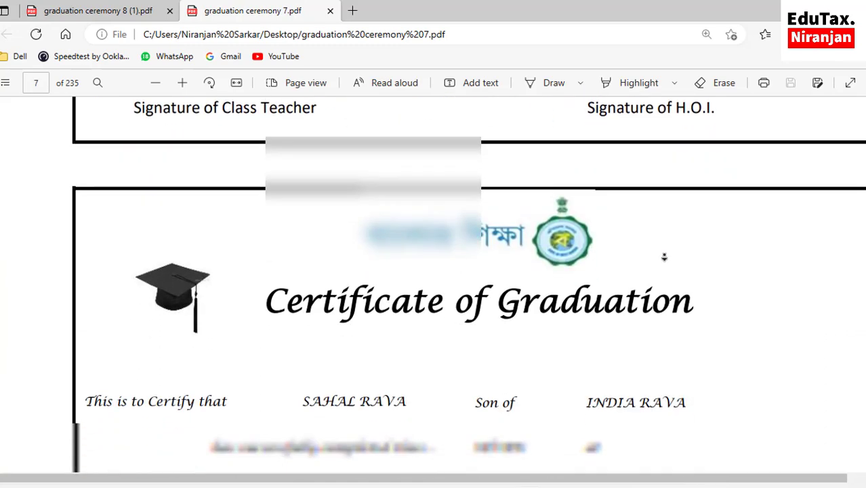
pyautogui.scroll(-2, 664, 256)
pyautogui.scroll(-2, 664, 256)
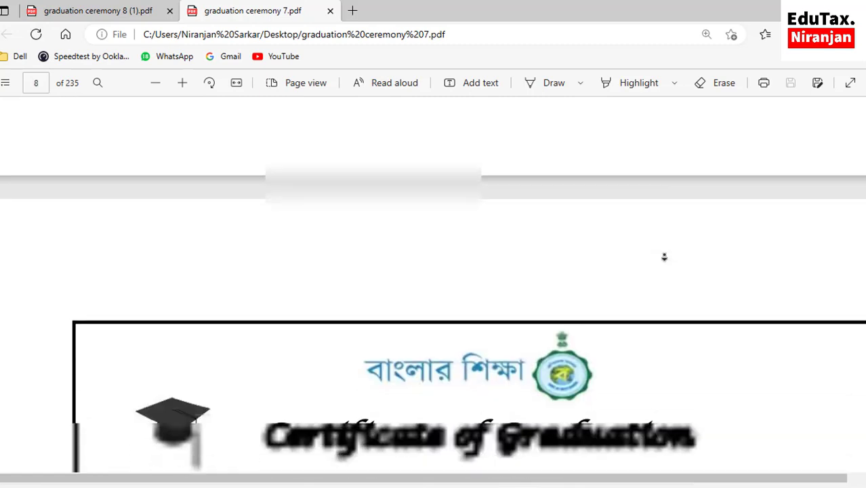
pyautogui.scroll(-2, 664, 256)
pyautogui.scroll(-2, 664, 257)
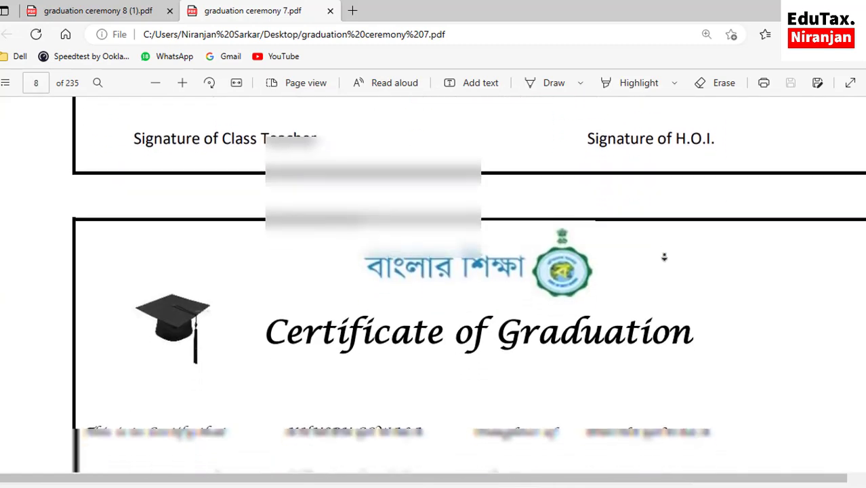
pyautogui.scroll(-2, 664, 257)
pyautogui.scroll(-2, 664, 257)
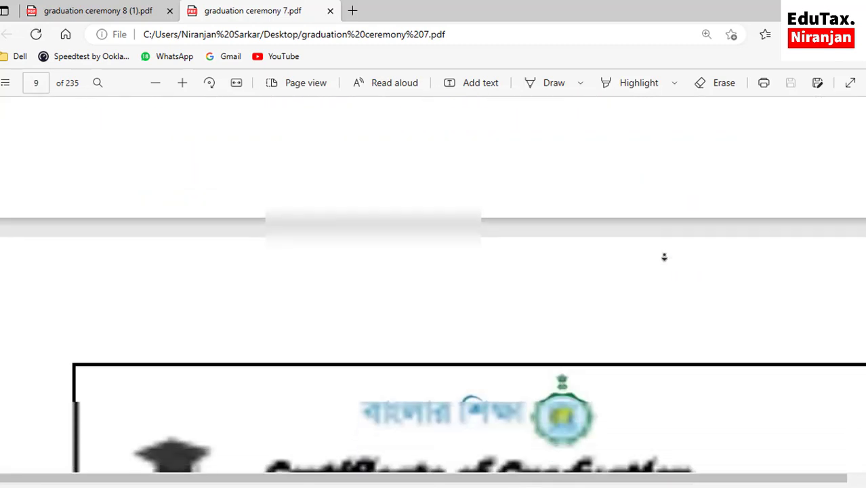
pyautogui.scroll(-2, 663, 256)
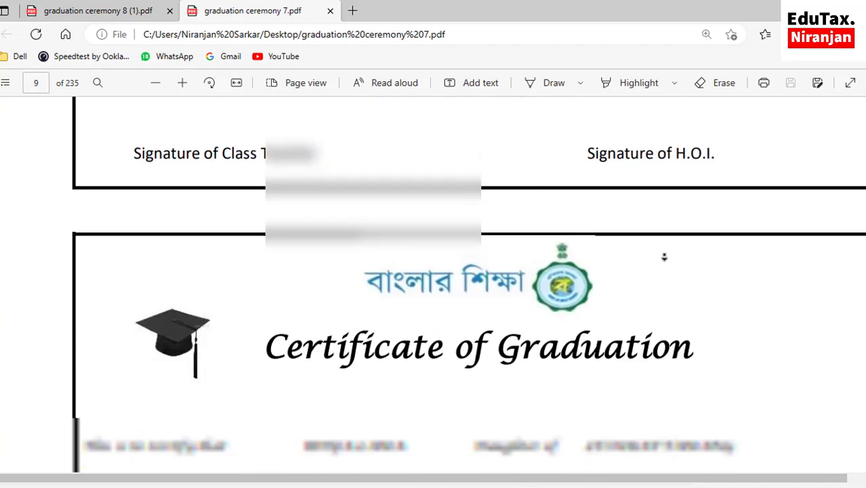
pyautogui.scroll(-2, 664, 256)
pyautogui.scroll(-2, 664, 256)
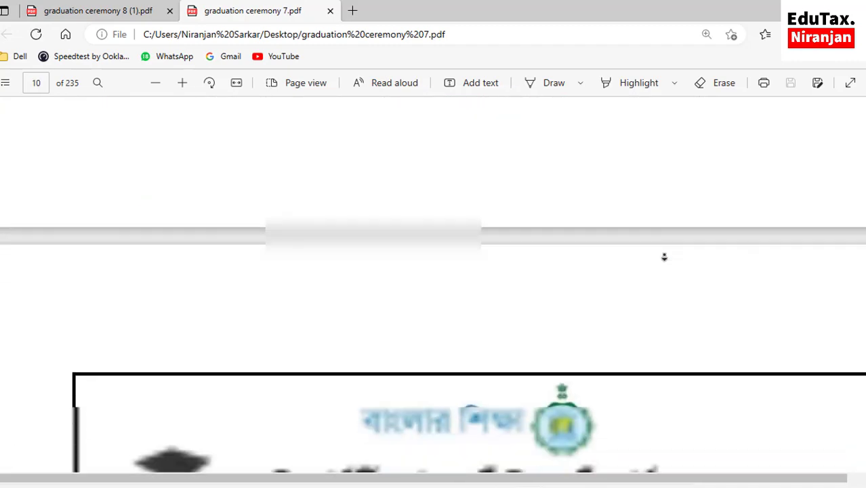
pyautogui.scroll(-2, 664, 256)
pyautogui.scroll(-2, 664, 256)
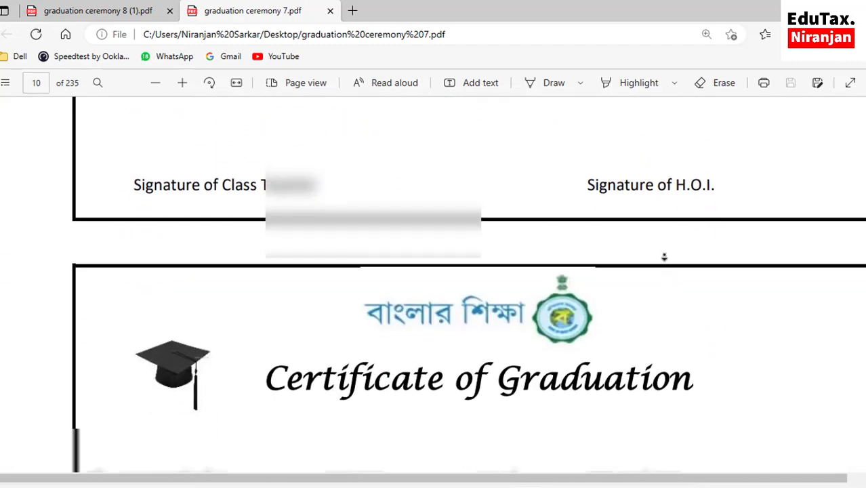
pyautogui.scroll(-2, 664, 256)
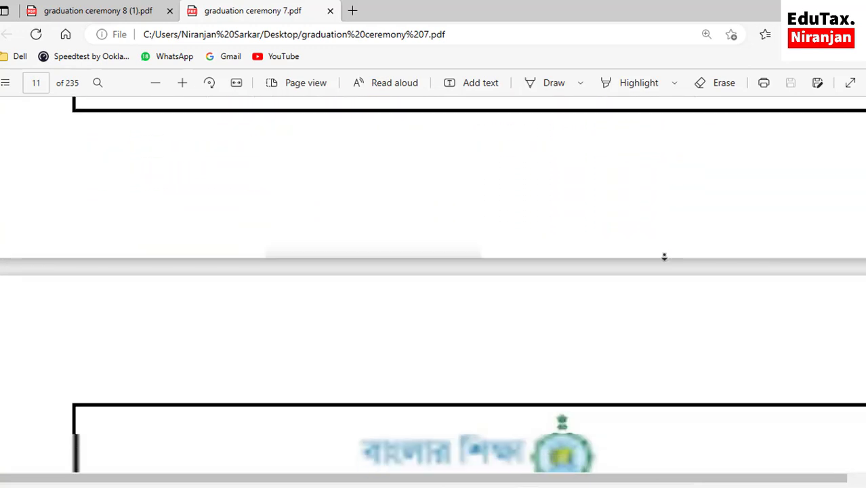
pyautogui.scroll(-2, 664, 256)
pyautogui.scroll(-2, 664, 256)
pyautogui.scroll(-2, 664, 256)
pyautogui.scroll(-2, 664, 256)
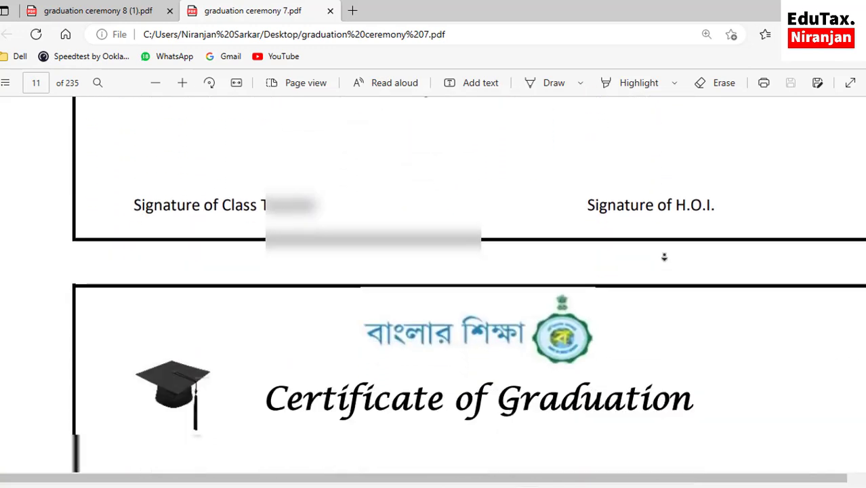
pyautogui.scroll(-2, 664, 256)
pyautogui.scroll(-3, 664, 256)
pyautogui.scroll(-1, 664, 256)
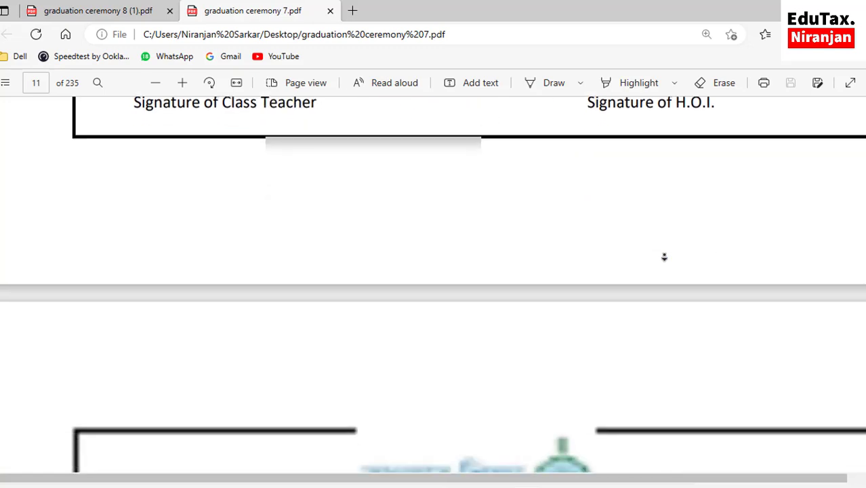
pyautogui.scroll(-2, 664, 256)
pyautogui.scroll(-2, 664, 256)
pyautogui.scroll(-3, 664, 256)
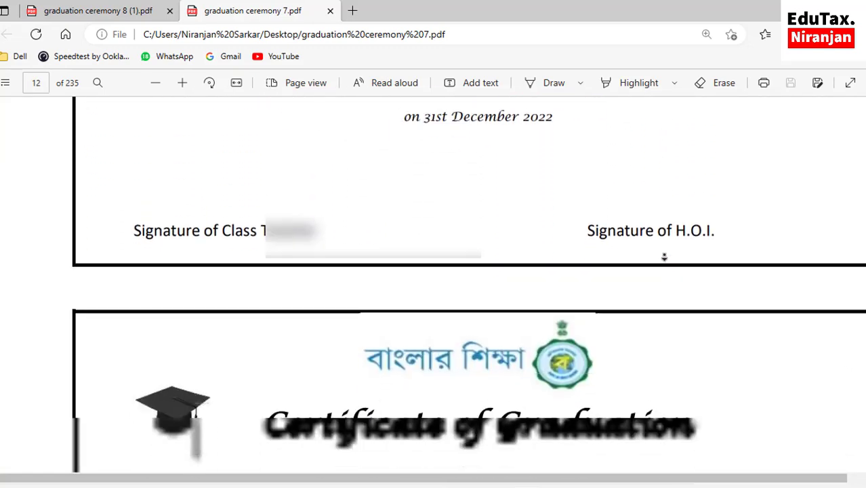
pyautogui.scroll(-2, 664, 256)
pyautogui.scroll(-2, 664, 256)
pyautogui.scroll(-2, 664, 256)
pyautogui.scroll(-2, 664, 256)
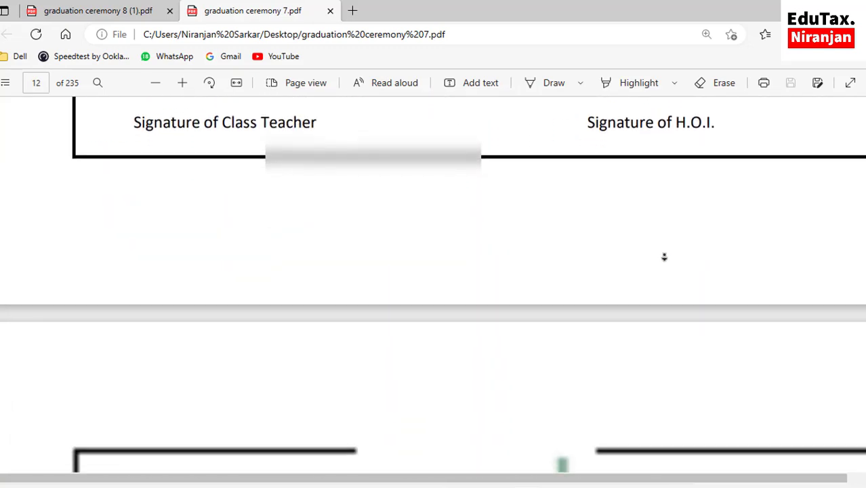
pyautogui.scroll(-2, 664, 256)
pyautogui.scroll(-2, 664, 256)
pyautogui.scroll(4, 664, 256)
pyautogui.scroll(-2, 663, 256)
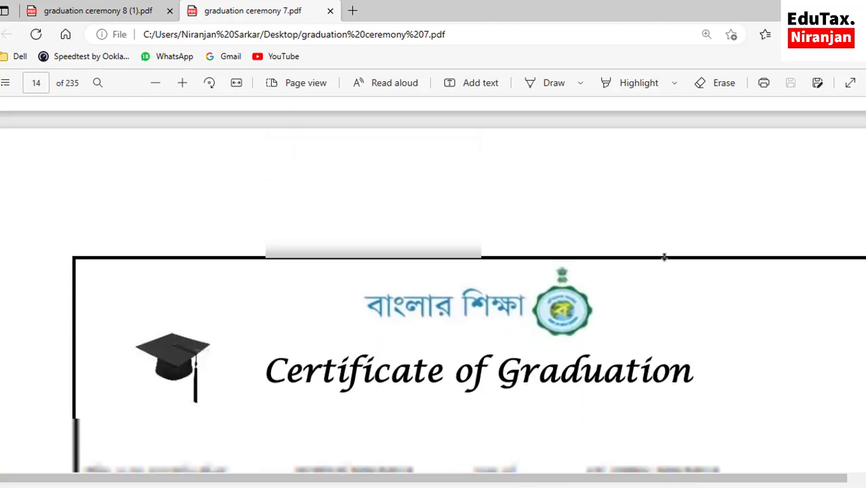
pyautogui.scroll(-3, 664, 256)
pyautogui.scroll(-1, 664, 256)
pyautogui.scroll(-2, 664, 256)
pyautogui.scroll(-3, 664, 257)
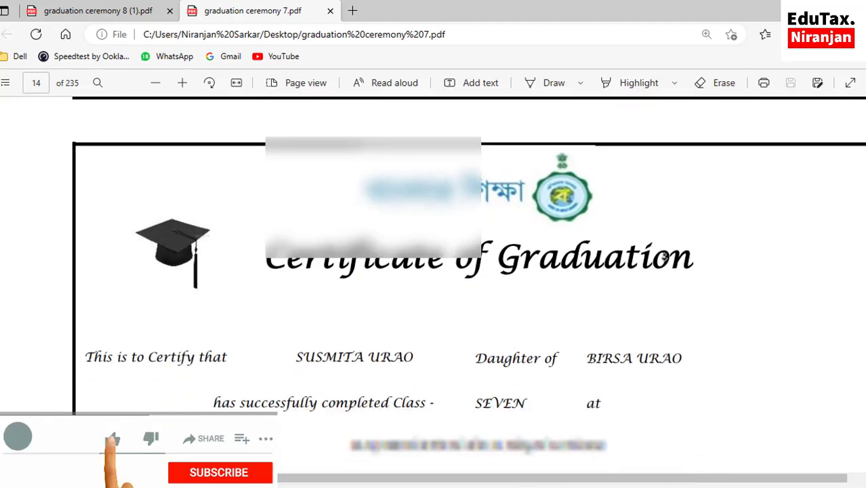
pyautogui.scroll(-1, 664, 256)
pyautogui.scroll(-2, 664, 256)
pyautogui.scroll(-2, 664, 256)
pyautogui.scroll(-2, 664, 256)
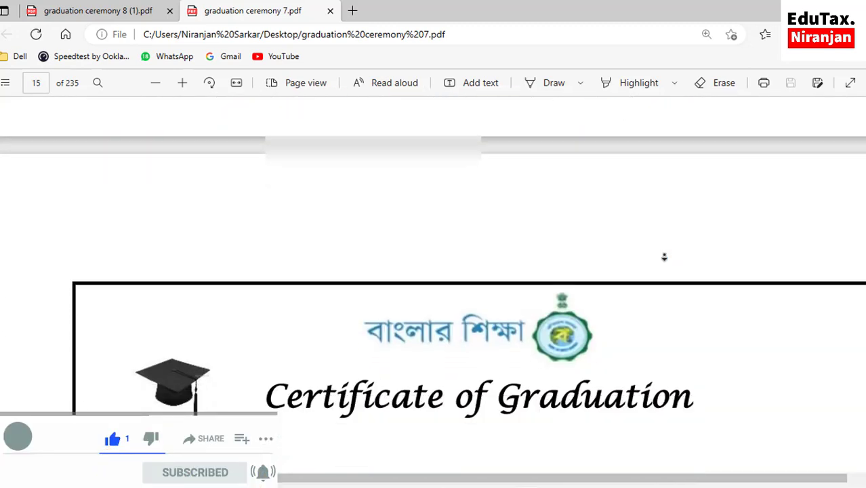
pyautogui.scroll(-2, 664, 256)
pyautogui.scroll(-2, 663, 256)
pyautogui.scroll(-2, 664, 256)
pyautogui.scroll(-2, 664, 256)
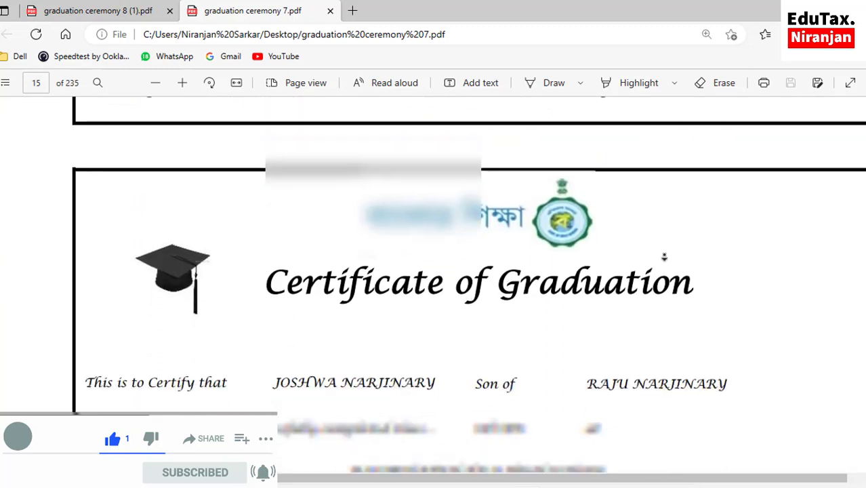
pyautogui.scroll(-2, 664, 256)
pyautogui.scroll(-2, 664, 256)
pyautogui.scroll(-2, 664, 256)
pyautogui.scroll(-2, 664, 256)
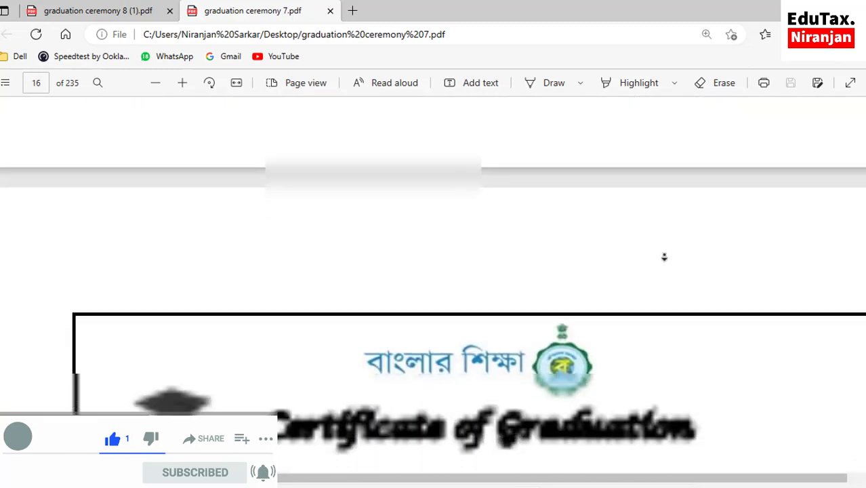
pyautogui.scroll(-2, 664, 256)
pyautogui.scroll(-1, 664, 256)
pyautogui.scroll(-2, 664, 256)
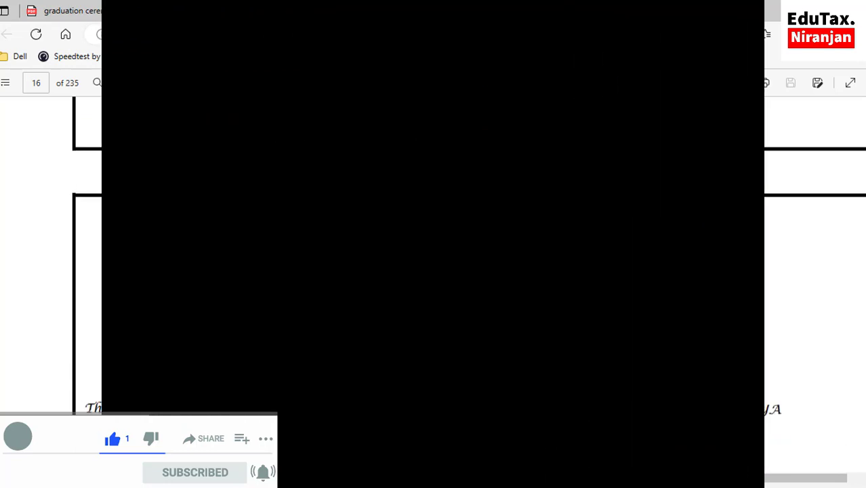